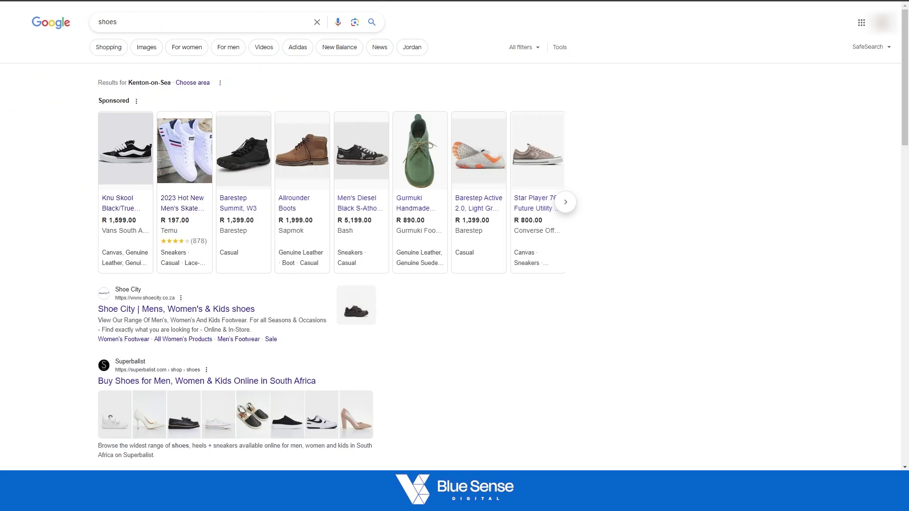
# Look over the sponsored Shopping ads for 'shoes' in Google Search, then switch to the Merchant Center Overview.
pyautogui.moveTo(162, 283)
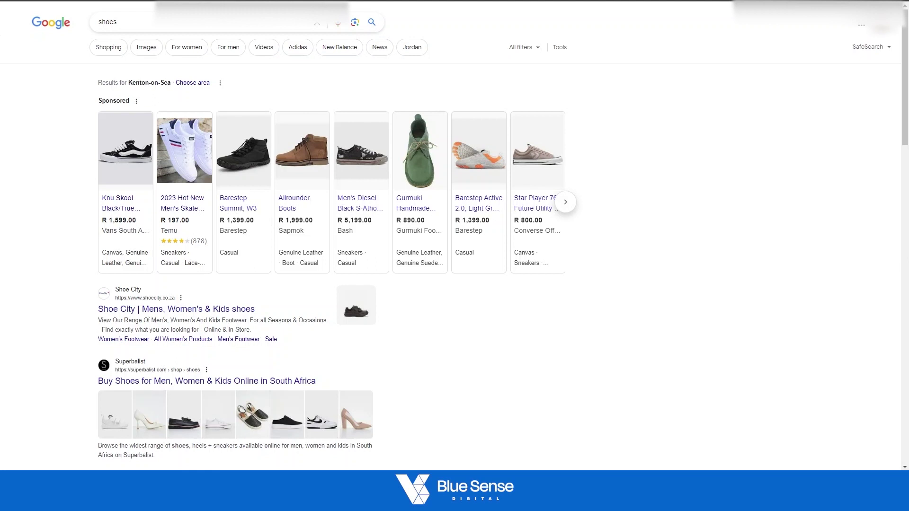
pyautogui.moveTo(183, 119)
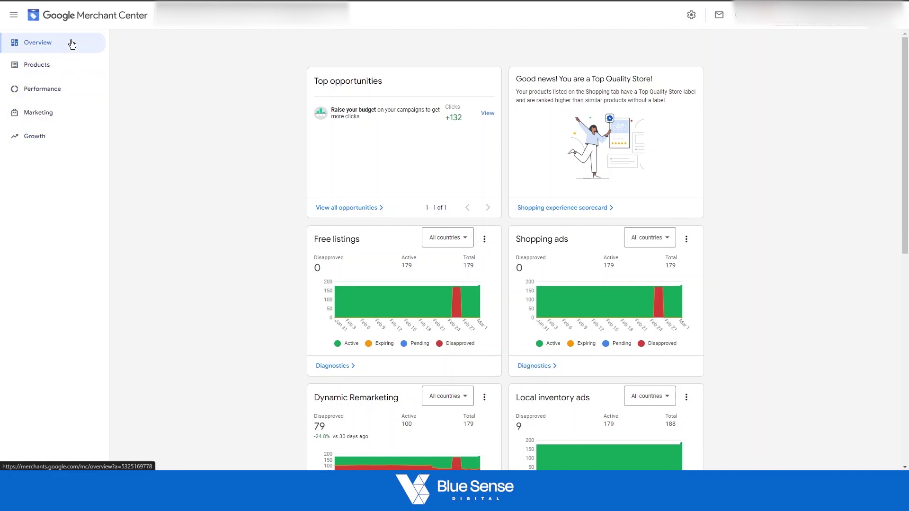
# Go to Growth > Manage programs and find the Product Ratings program card.
pyautogui.click(27, 138)
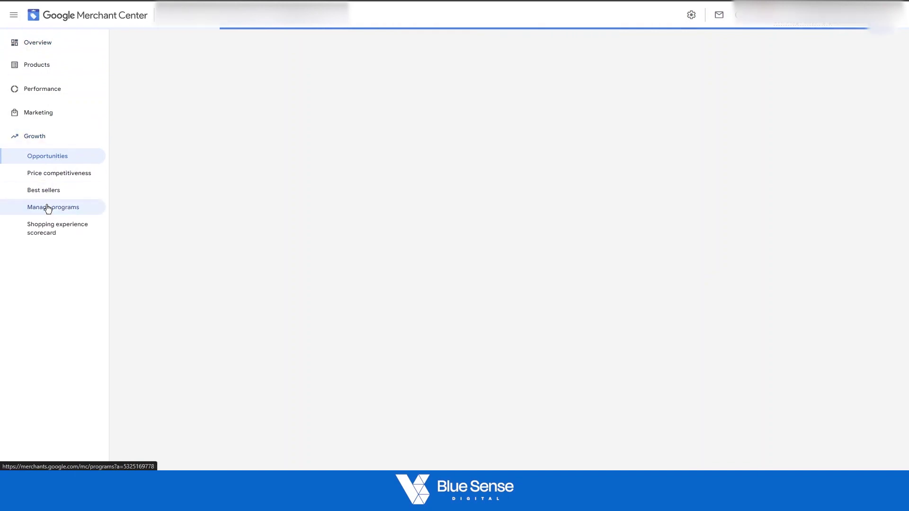
pyautogui.click(49, 212)
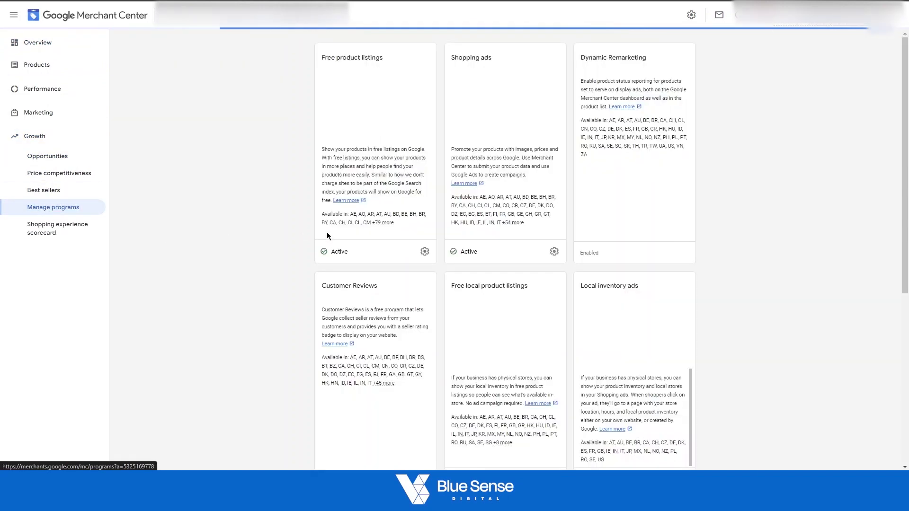
pyautogui.scroll(-4, 373, 240)
pyautogui.scroll(-2, 374, 241)
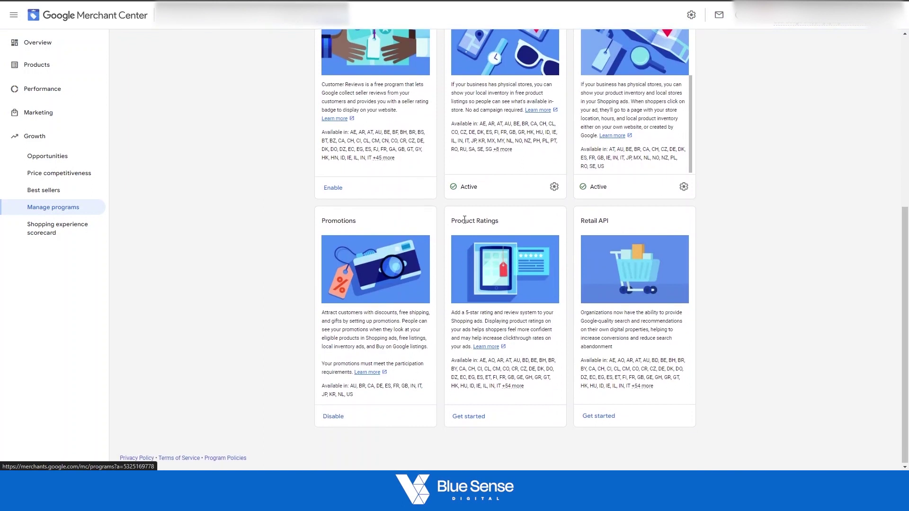
pyautogui.moveTo(496, 226); pyautogui.dragTo(445, 220)
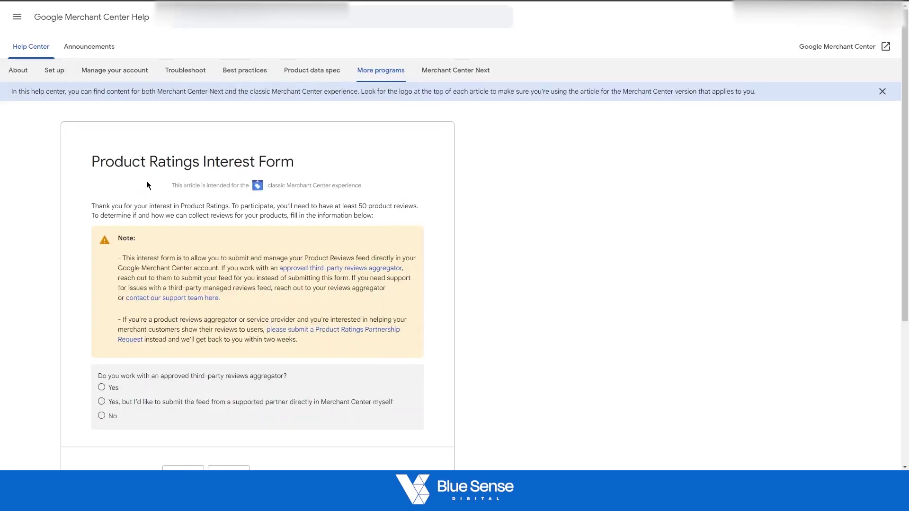
# Answer that you'll submit the partner feed yourself, covering physical and/or digital products.
pyautogui.scroll(-3, 147, 171)
pyautogui.scroll(2, 149, 170)
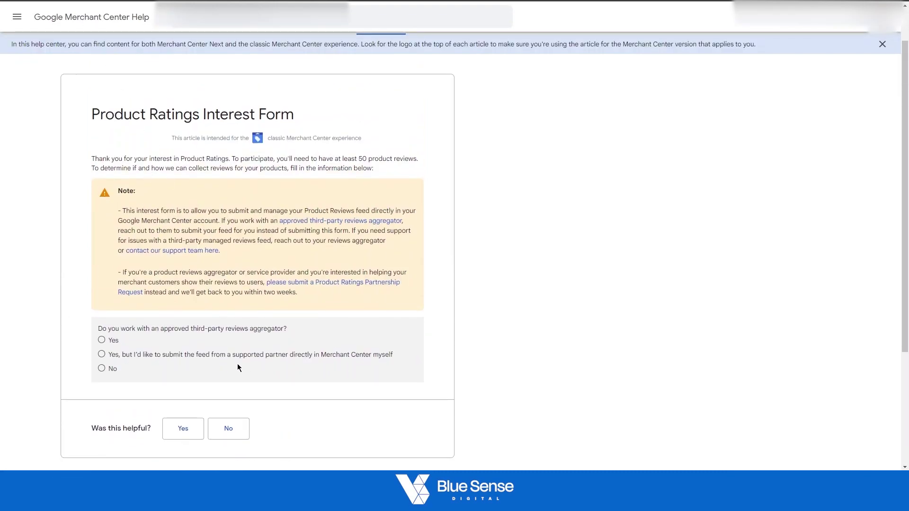
pyautogui.click(129, 356)
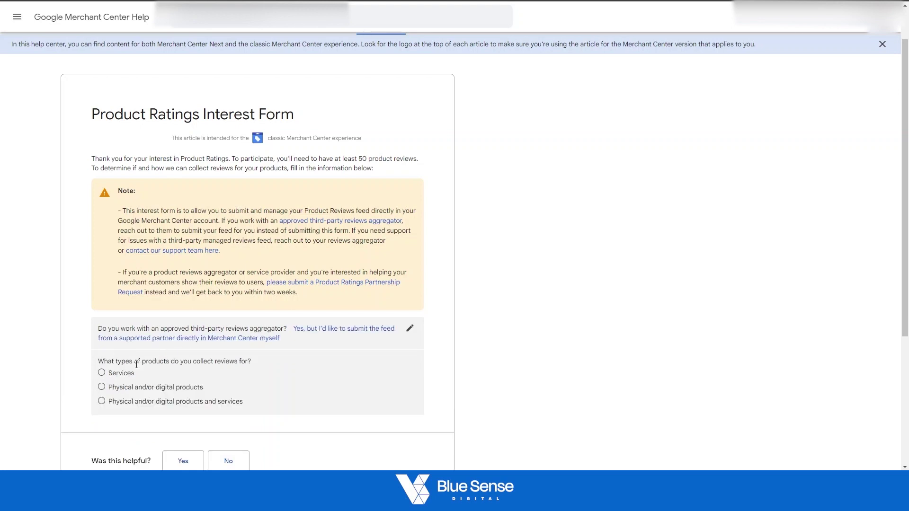
pyautogui.click(102, 388)
pyautogui.scroll(-1, 152, 331)
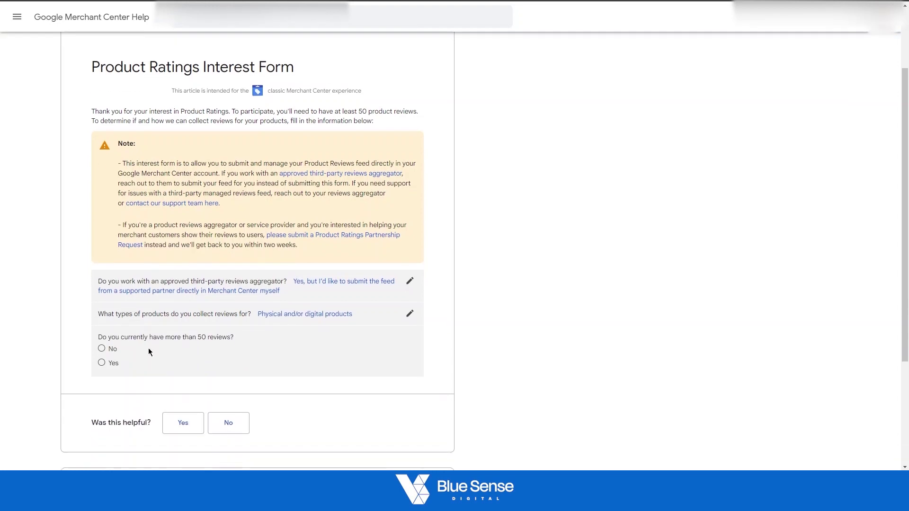
pyautogui.moveTo(184, 337); pyautogui.dragTo(227, 338)
# Confirm having more than 50 reviews and start entering the merchant name.
pyautogui.click(101, 363)
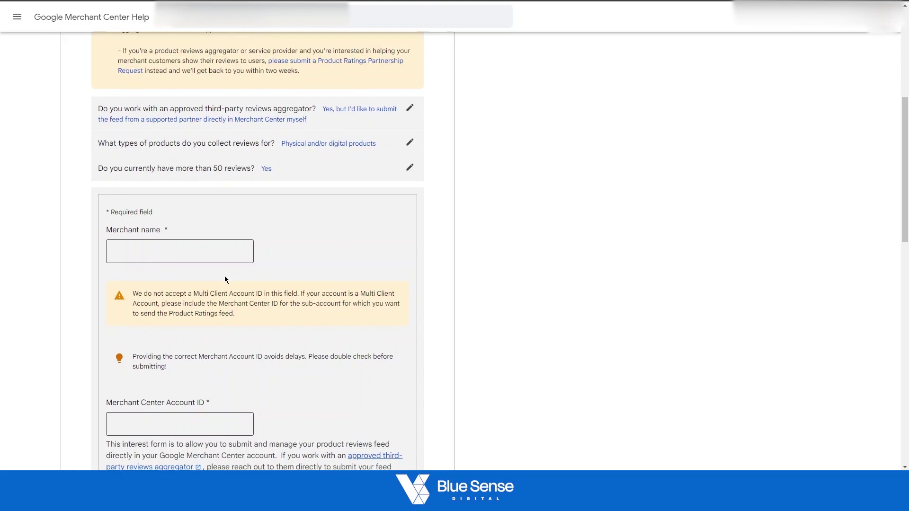
pyautogui.scroll(-3, 198, 218)
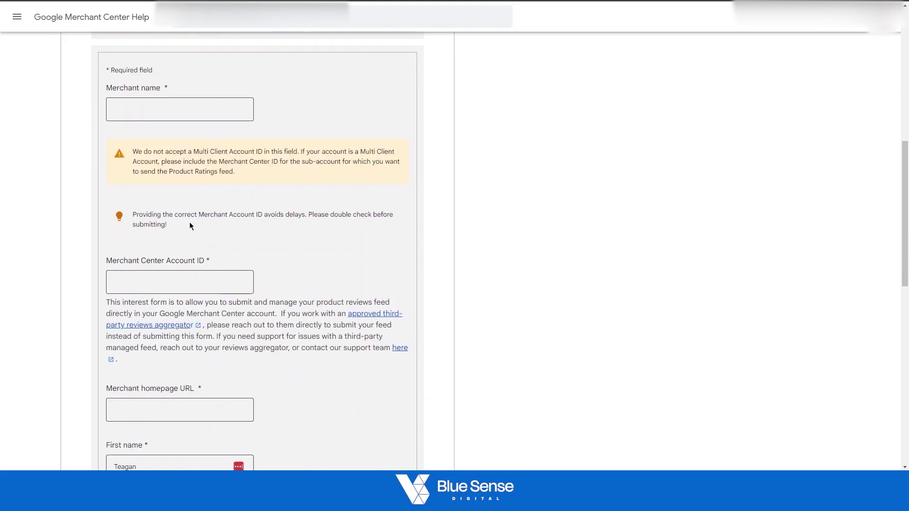
pyautogui.scroll(-3, 185, 265)
pyautogui.scroll(5, 204, 307)
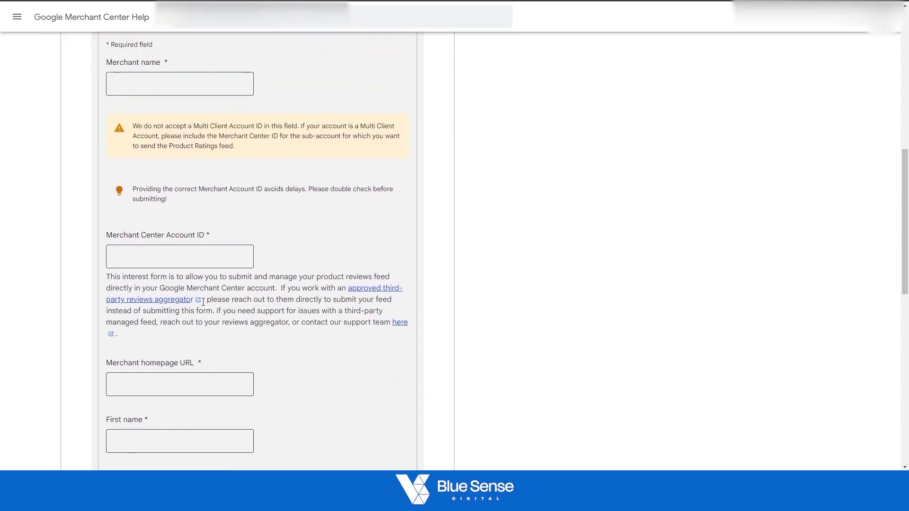
pyautogui.click(153, 226)
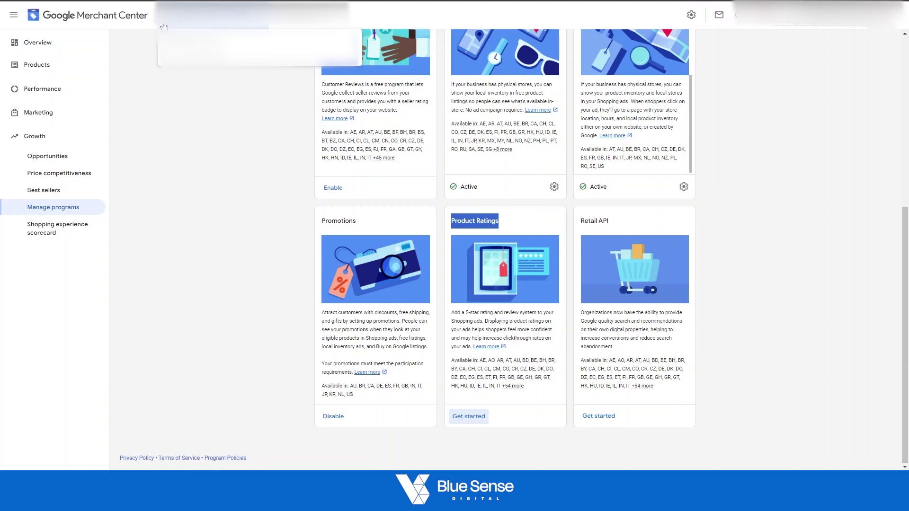
# Complete the remaining fields using account details from the account switcher, then return to Manage programs.
pyautogui.click(222, 27)
pyautogui.click(142, 52)
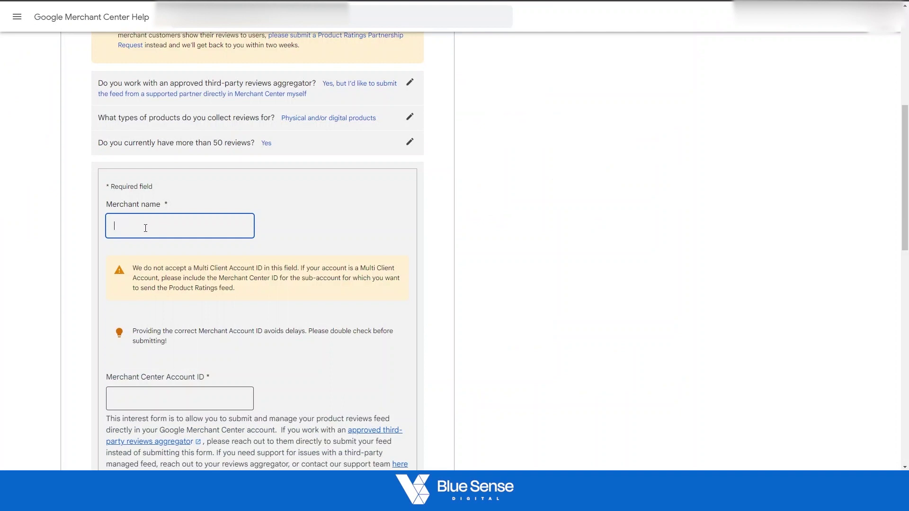
pyautogui.scroll(-2, 152, 228)
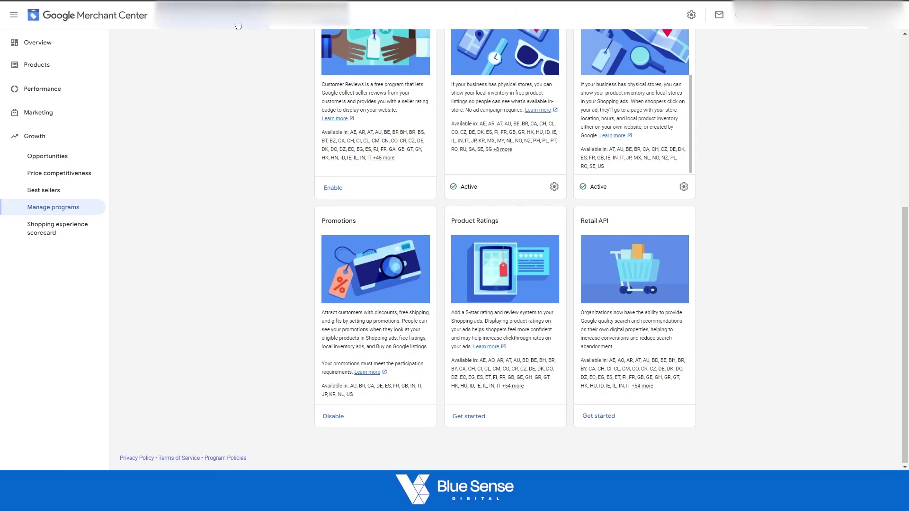
pyautogui.click(240, 26)
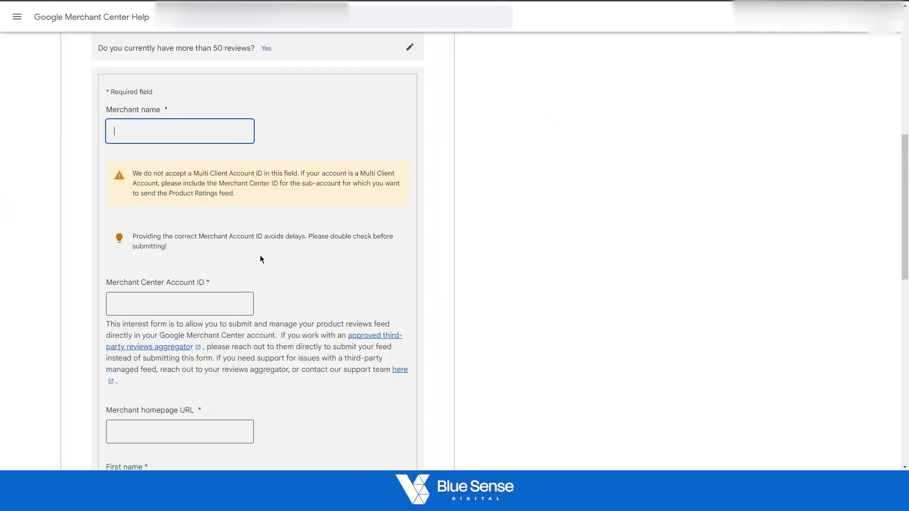
pyautogui.scroll(-4, 261, 259)
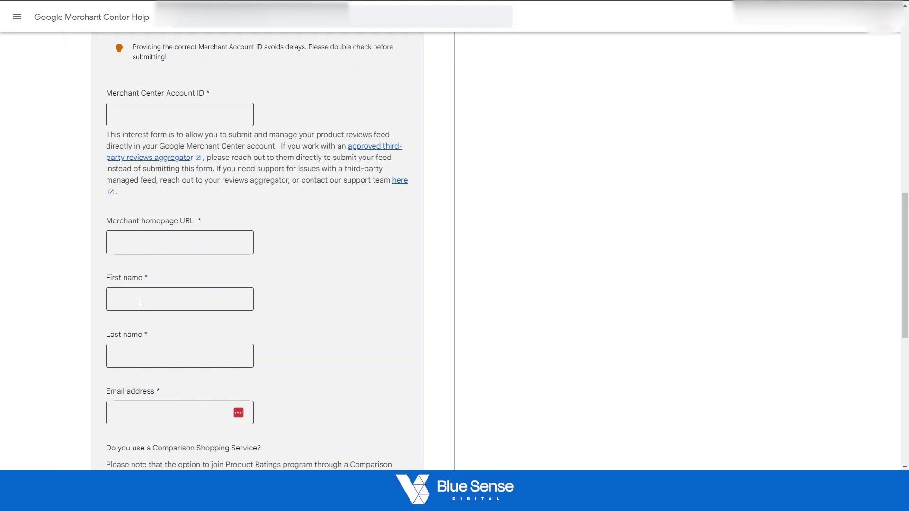
pyautogui.scroll(-5, 161, 388)
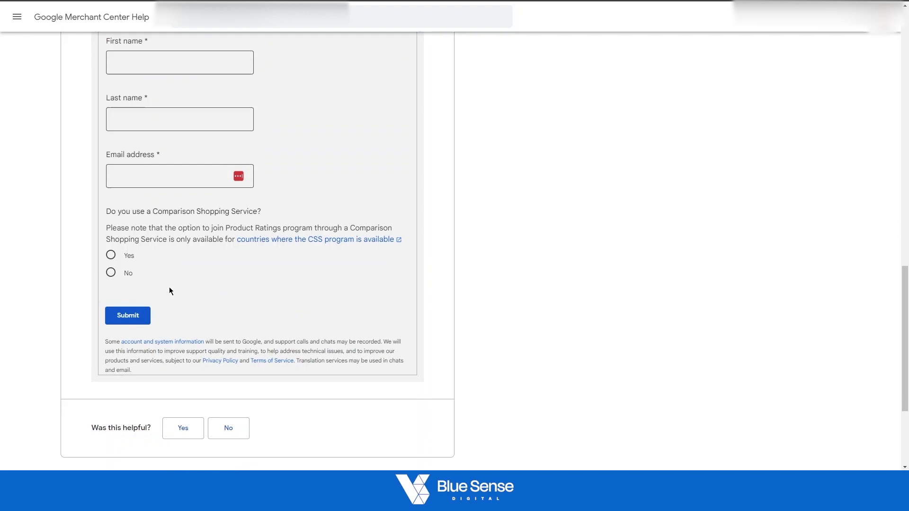
pyautogui.scroll(3, 169, 290)
pyautogui.scroll(8, 367, 287)
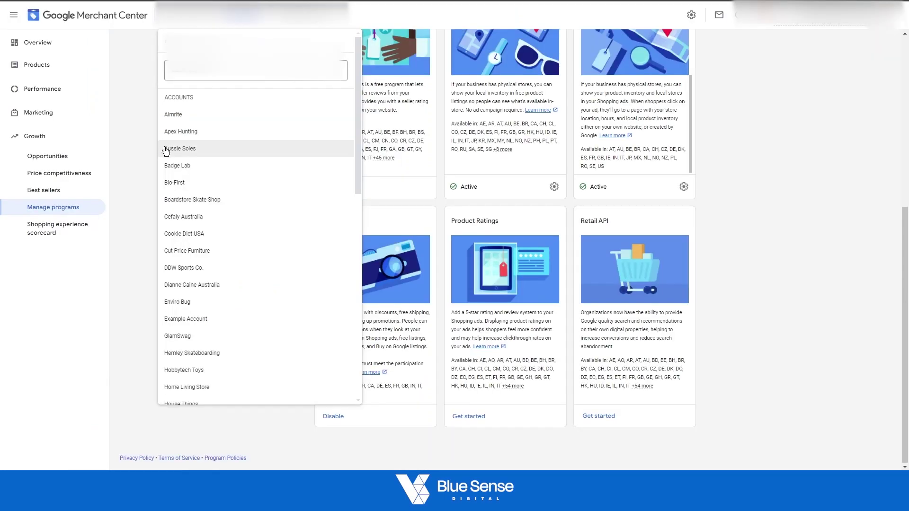
pyautogui.click(135, 141)
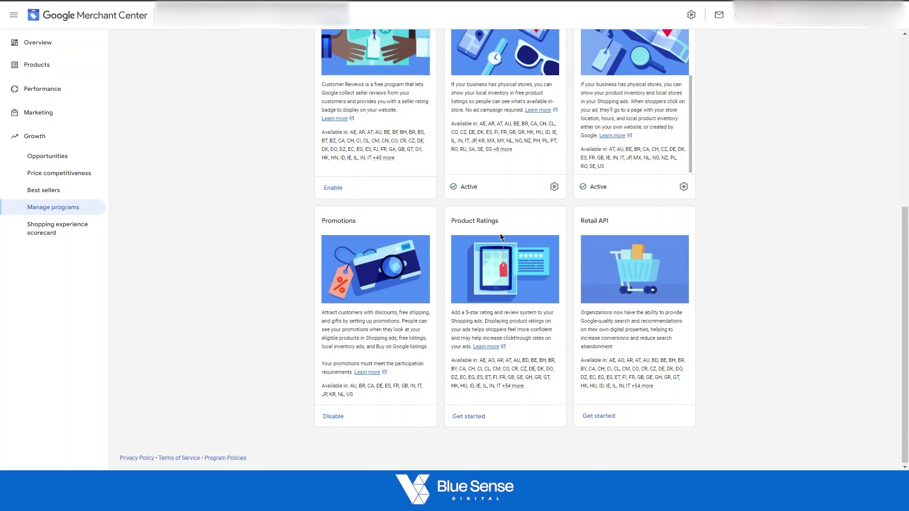
pyautogui.click(471, 420)
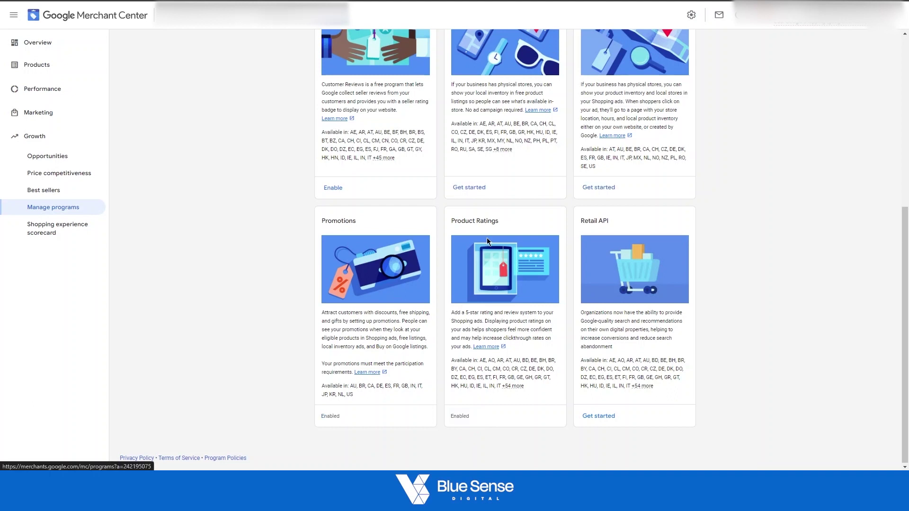
pyautogui.moveTo(475, 422); pyautogui.dragTo(450, 418)
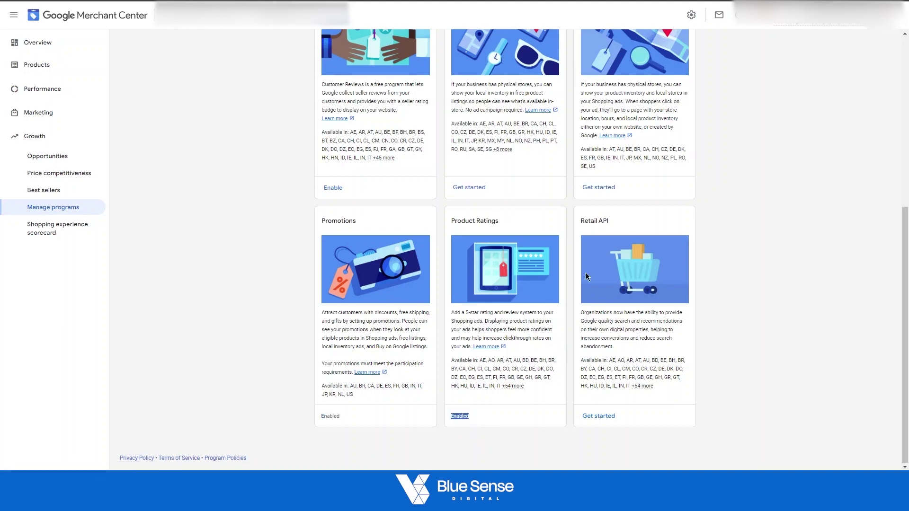
pyautogui.click(282, 303)
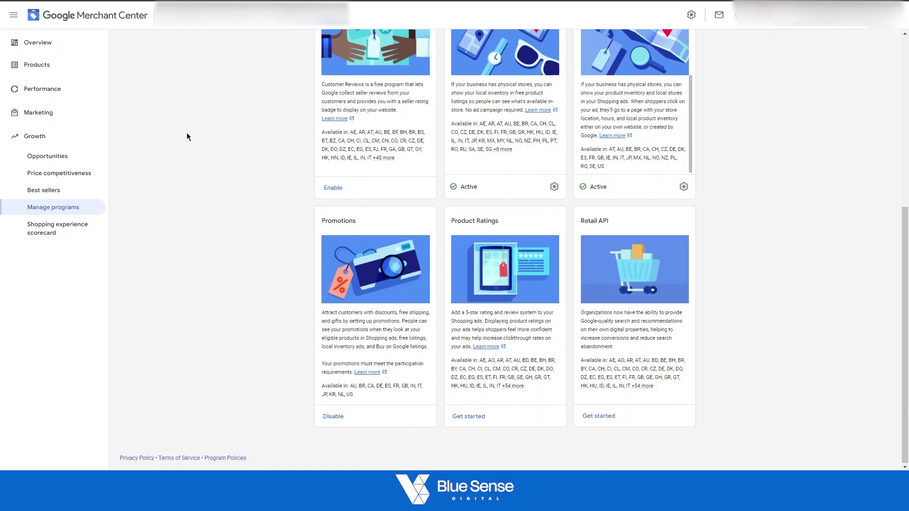
pyautogui.scroll(3, 230, 195)
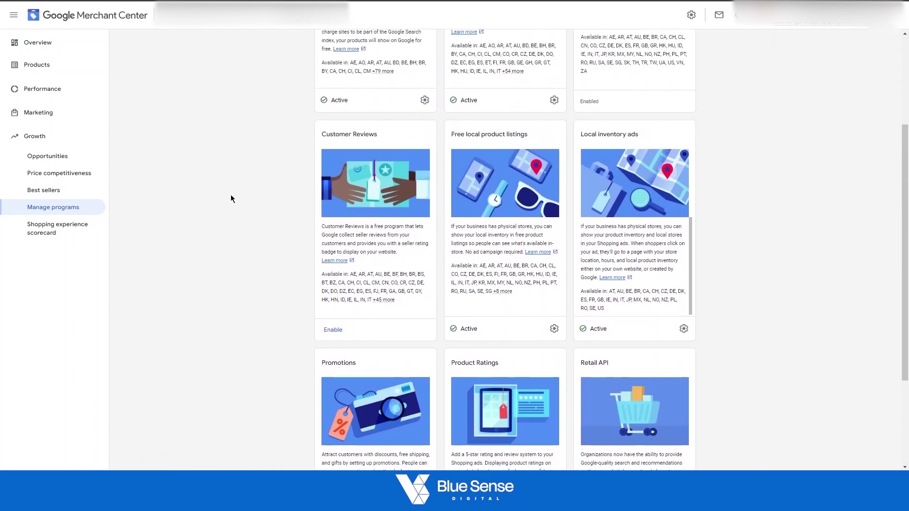
pyautogui.scroll(3, 231, 195)
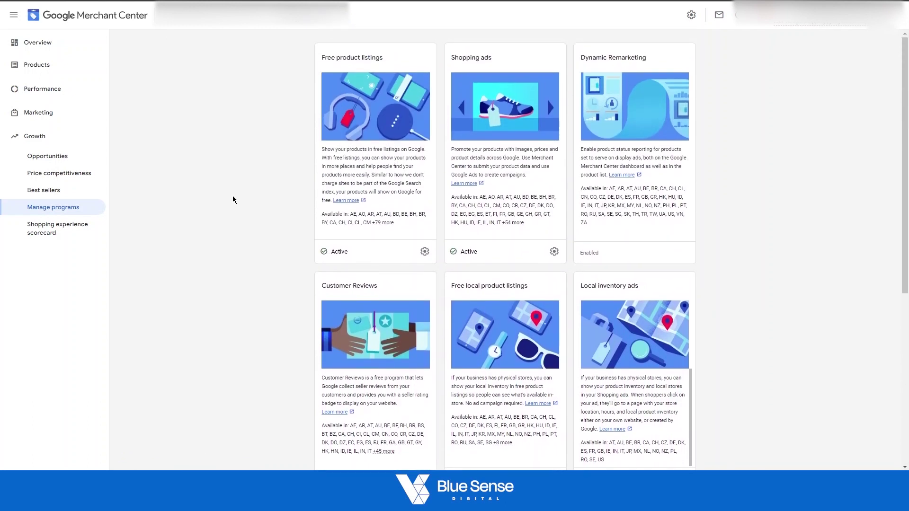
pyautogui.scroll(-2, 232, 195)
pyautogui.scroll(2, 232, 196)
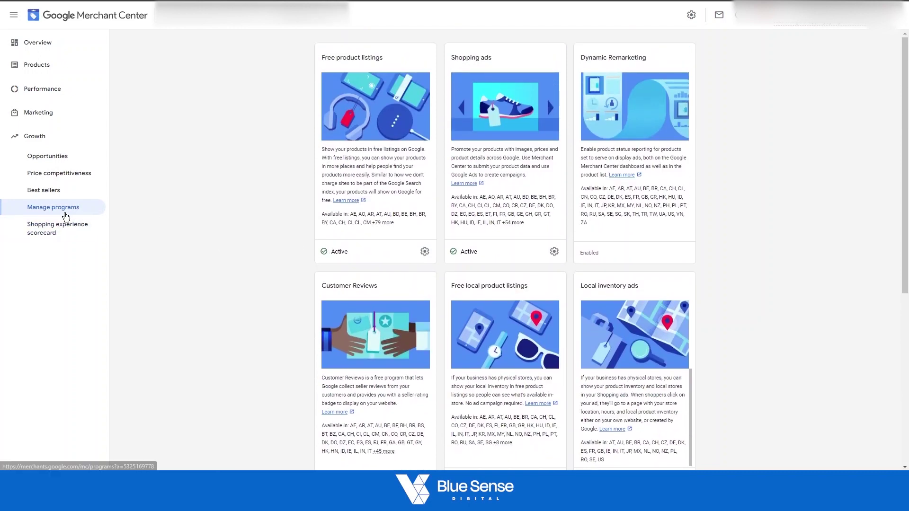
pyautogui.scroll(-2, 368, 199)
pyautogui.moveTo(384, 191); pyautogui.dragTo(320, 195)
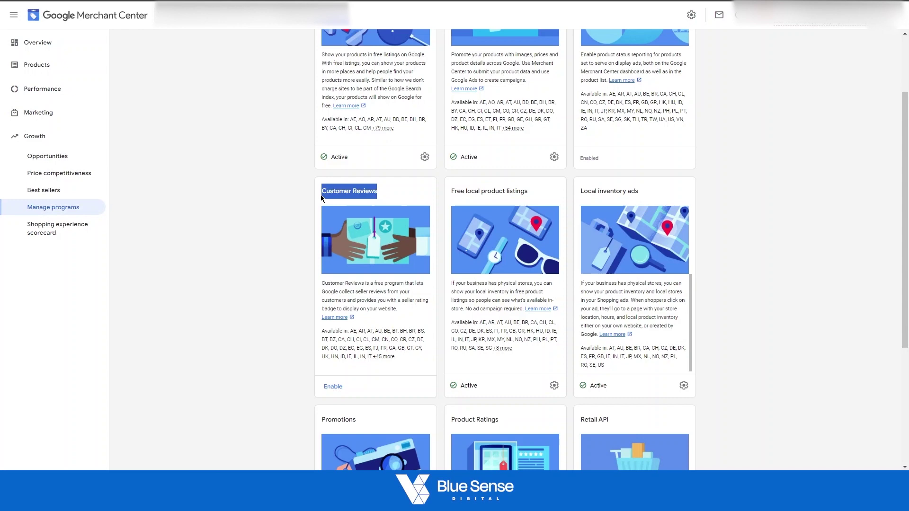
pyautogui.click(275, 202)
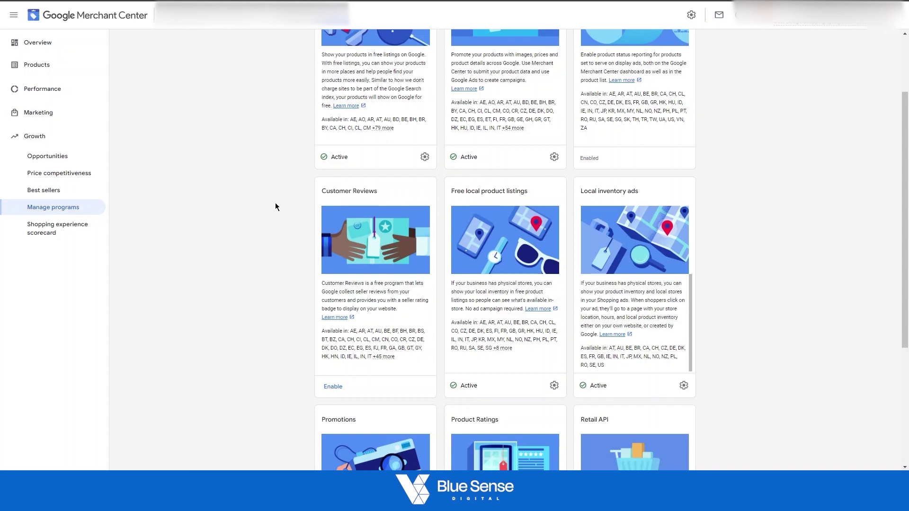
# Enable Customer Reviews, agree to the program agreement, and save to continue.
pyautogui.click(337, 387)
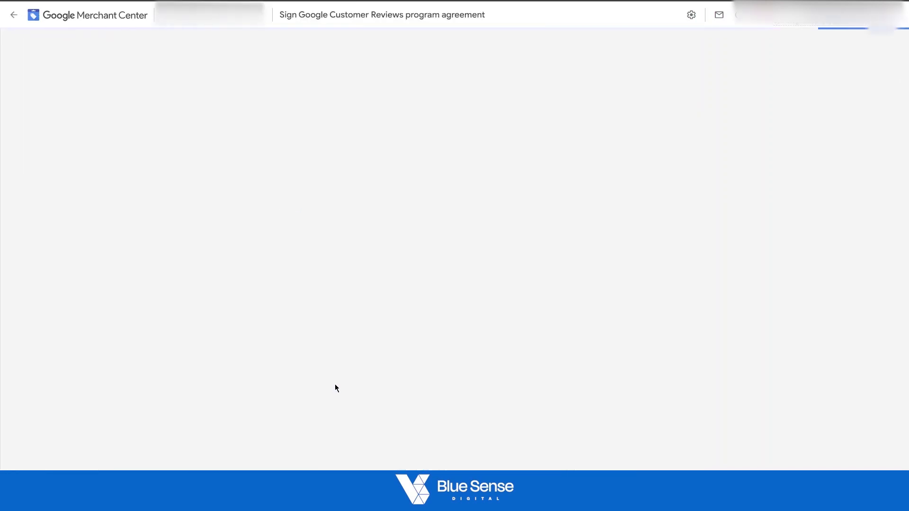
pyautogui.scroll(-5, 173, 182)
pyautogui.scroll(-10, 173, 182)
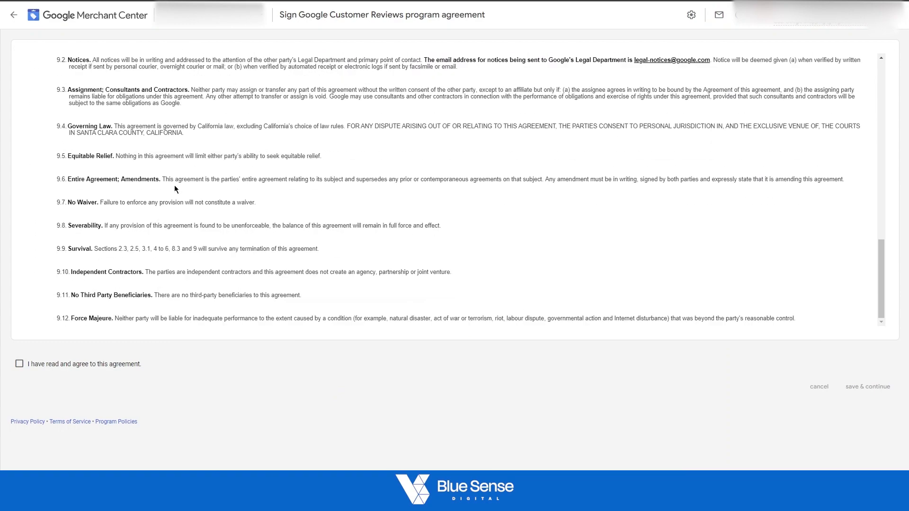
pyautogui.click(20, 363)
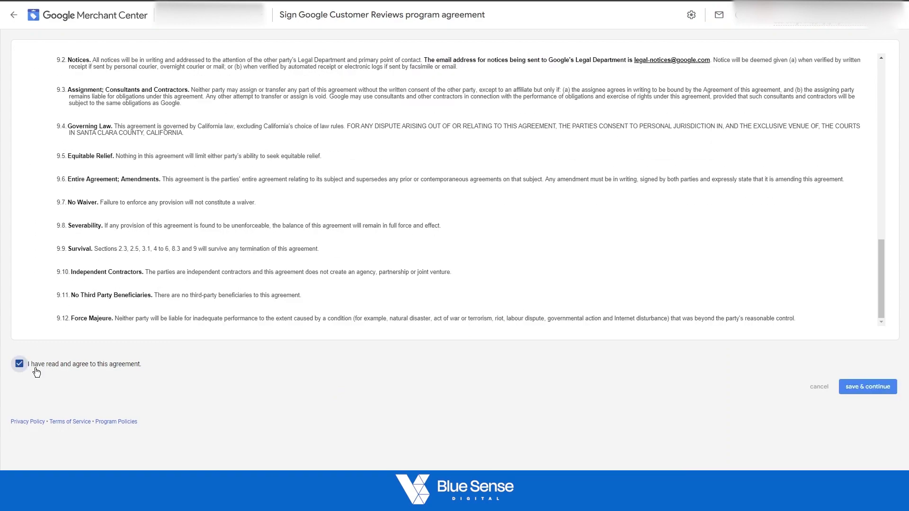
pyautogui.click(868, 387)
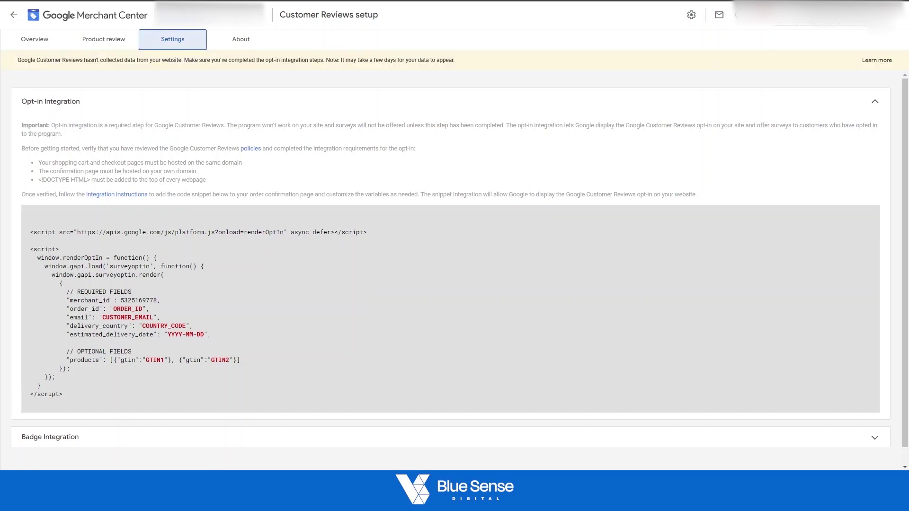
pyautogui.click(354, 38)
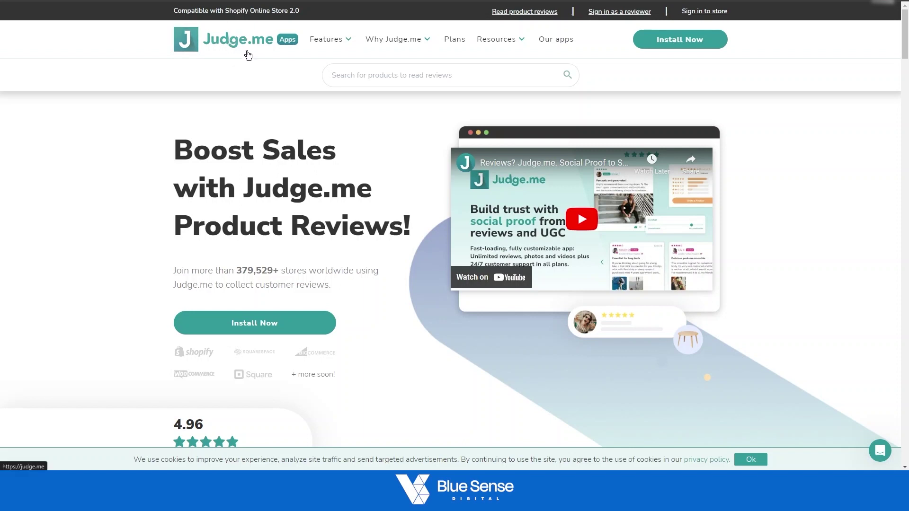
# Browse the Judge.me homepage, noting its 4.96 rating from 25623 reviews.
pyautogui.scroll(-1, 249, 71)
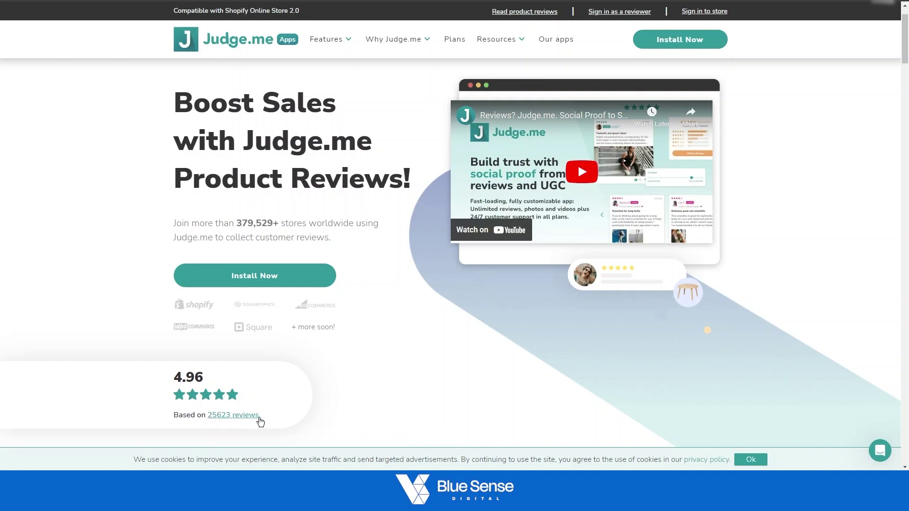
pyautogui.moveTo(262, 416); pyautogui.dragTo(236, 412)
pyautogui.click(267, 394)
pyautogui.scroll(1, 312, 321)
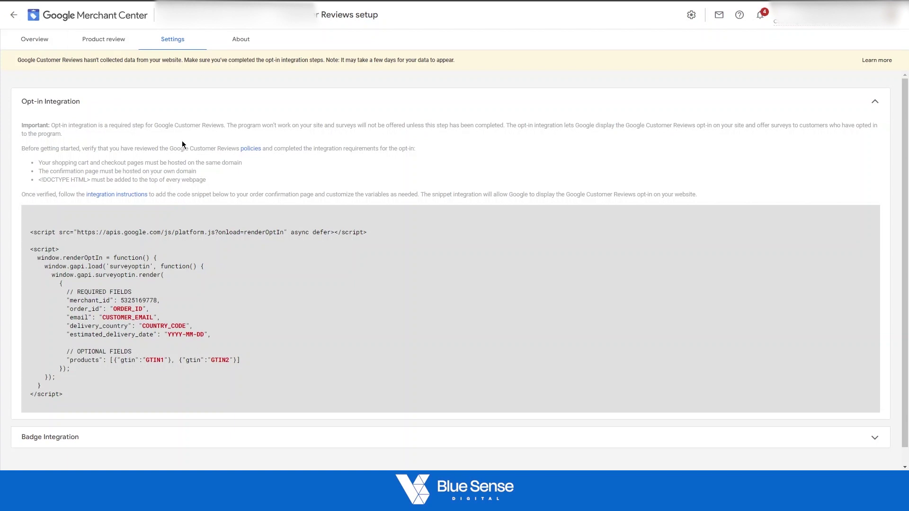
# Leave the Customer Reviews setup via Overview and back, then open the Marketing section.
pyautogui.scroll(-1, 210, 140)
pyautogui.scroll(1, 212, 140)
pyautogui.click(27, 44)
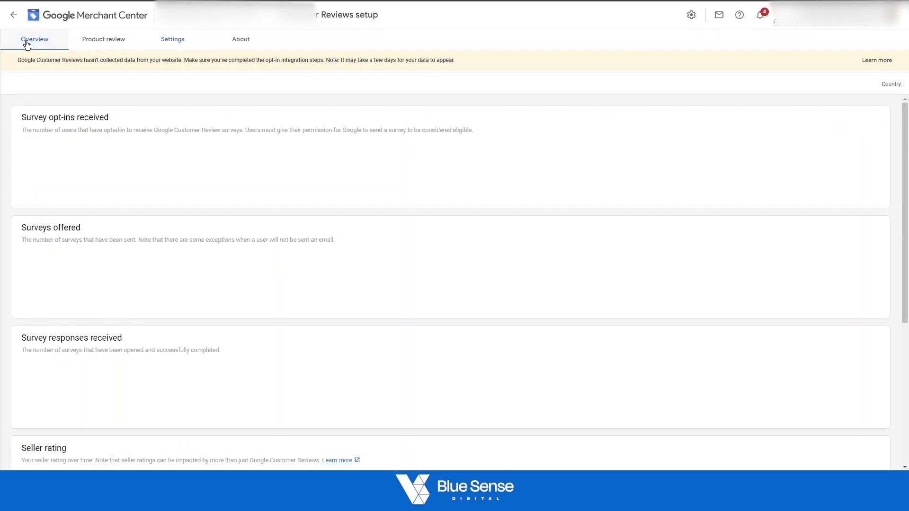
pyautogui.click(14, 15)
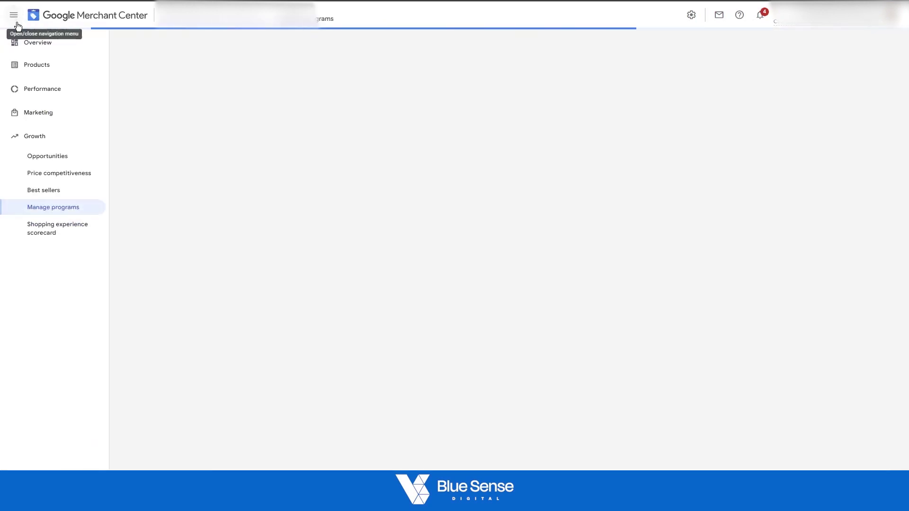
pyautogui.click(44, 117)
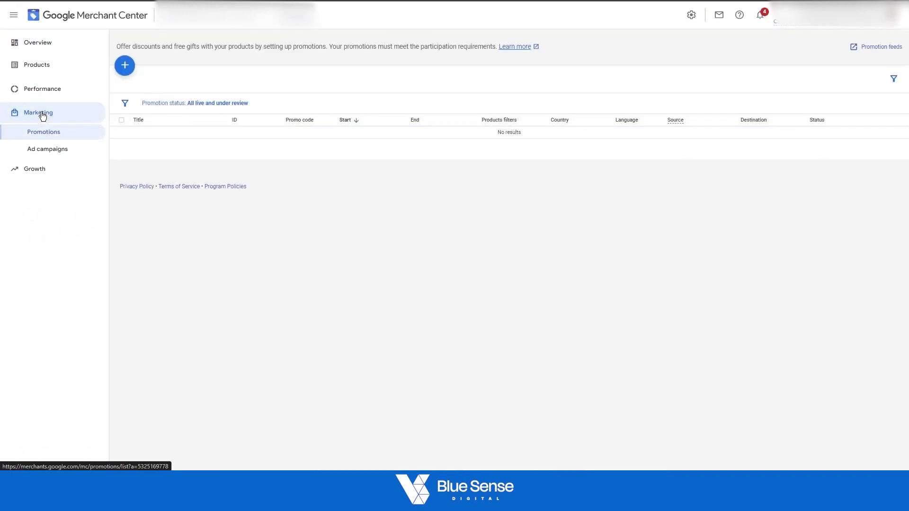
# Check the Manage programs cards, showing Customer Reviews enabled and Product Ratings not started.
pyautogui.click(36, 171)
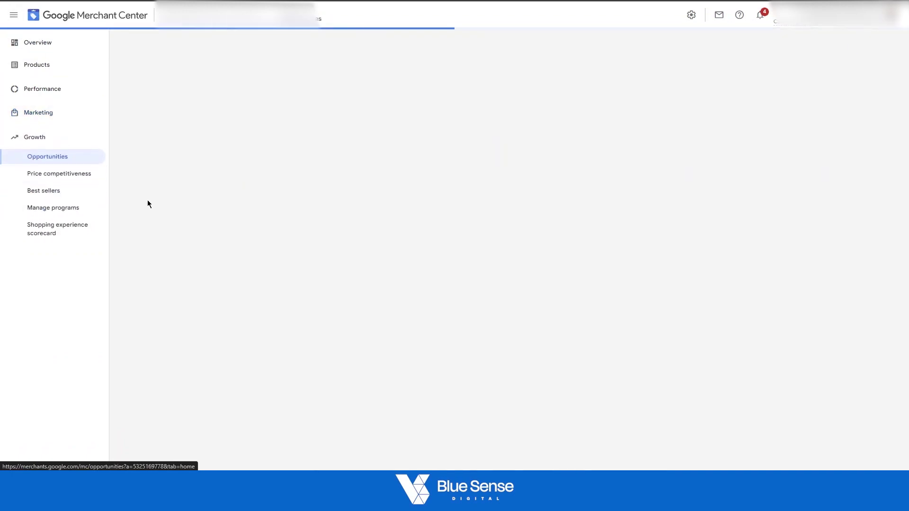
pyautogui.click(58, 209)
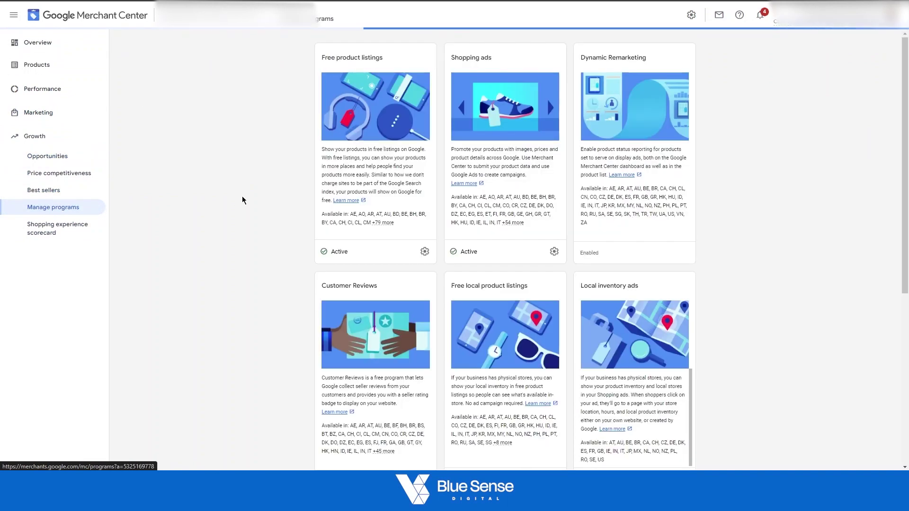
pyautogui.scroll(-5, 360, 241)
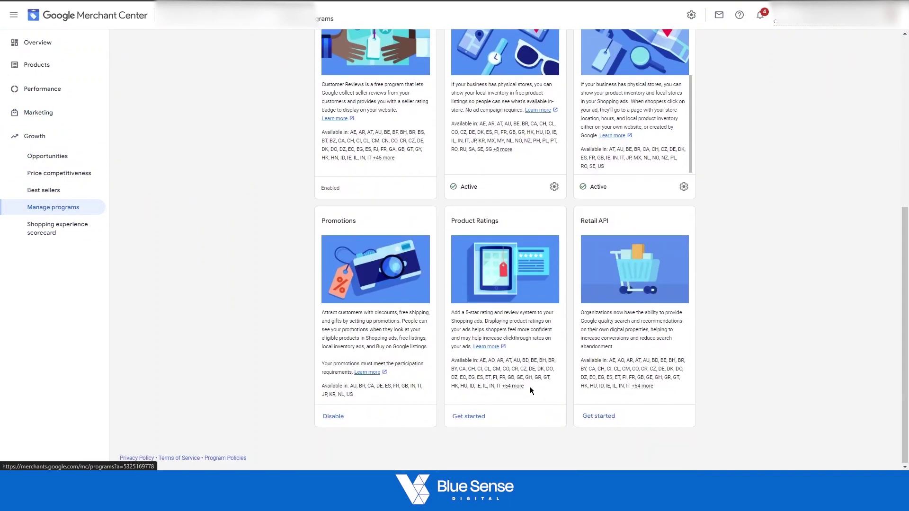
pyautogui.click(44, 115)
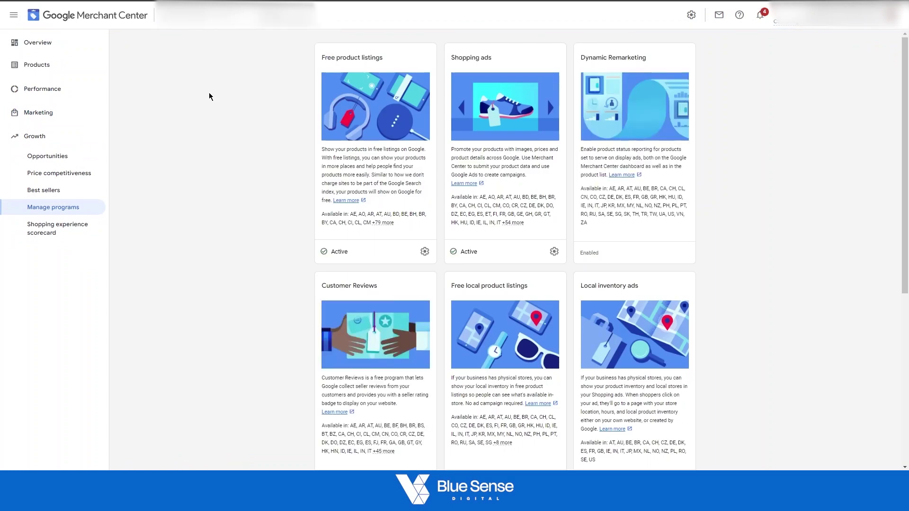
# View the Product reviews page with 138 live reviews, then switch to Shopify admin.
pyautogui.click(34, 114)
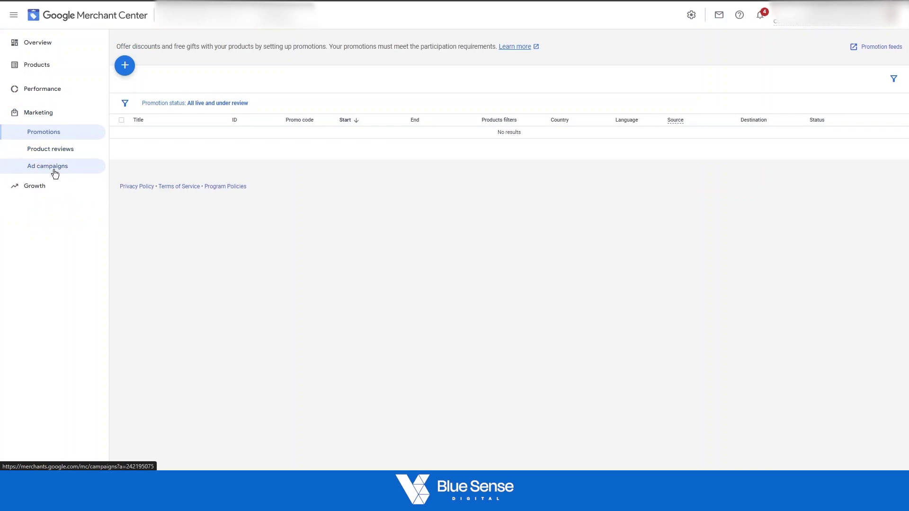
pyautogui.click(45, 150)
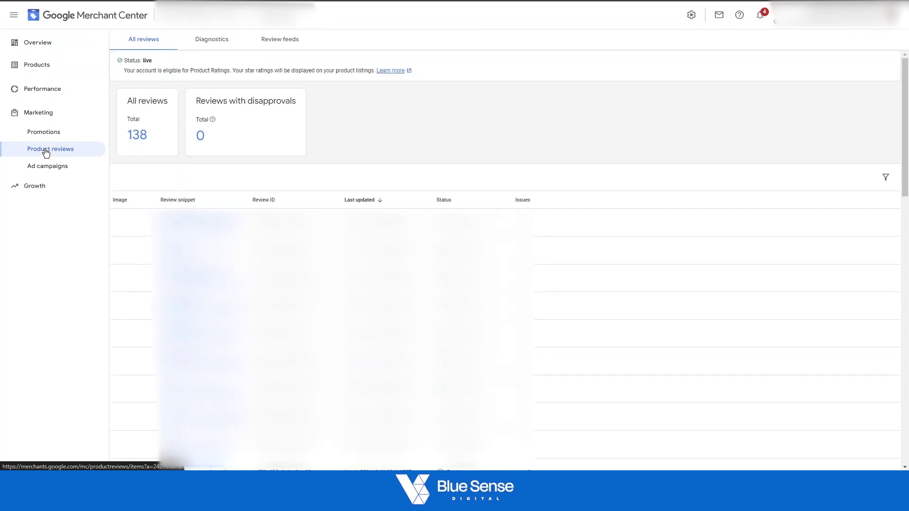
pyautogui.click(43, 132)
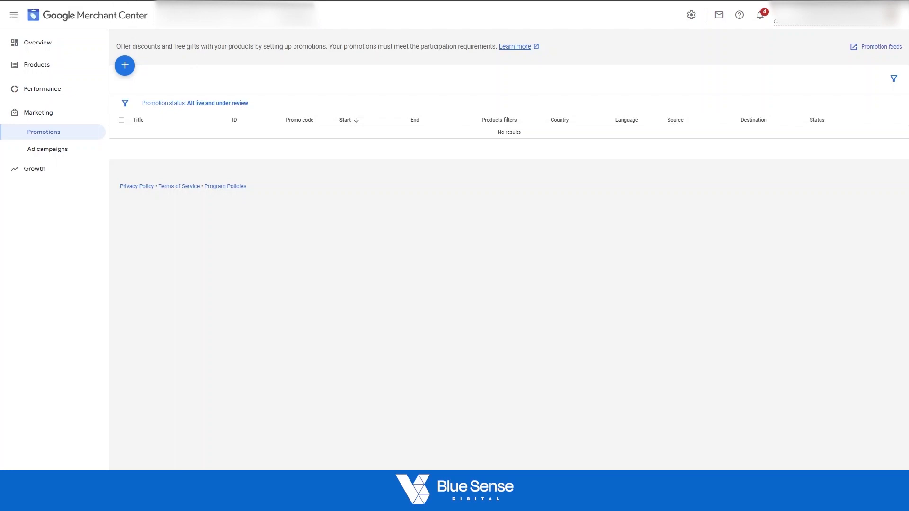
pyautogui.hotkey('ctrl', 'Tab')
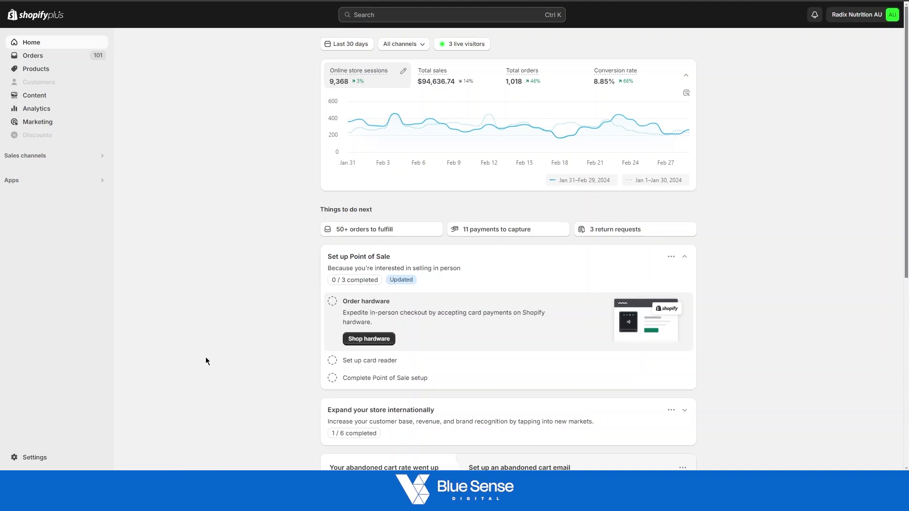
# Open Shopify's installed apps list and scroll down to REVIEWS.io.
pyautogui.click(30, 183)
pyautogui.scroll(-5, 397, 199)
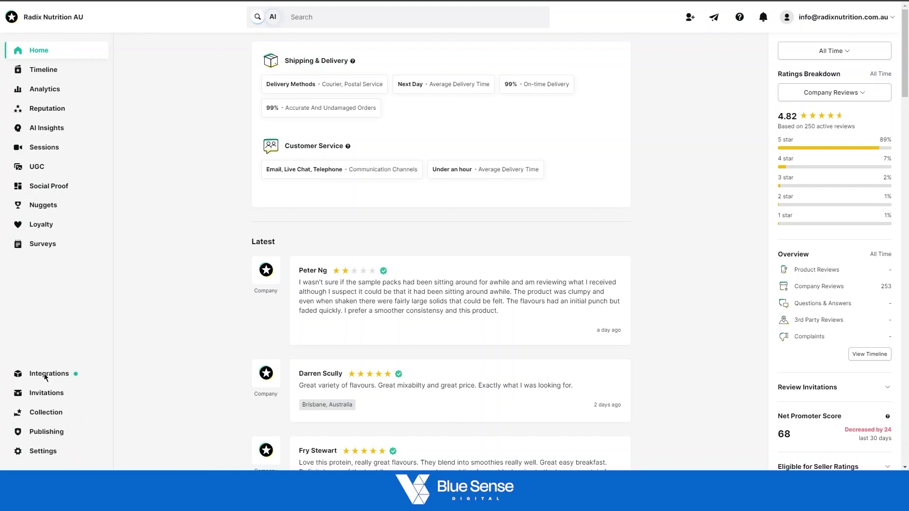
# Search REVIEWS.io integrations for 'merchan', then clear the 'xml feed' query from the top search bar.
pyautogui.click(44, 373)
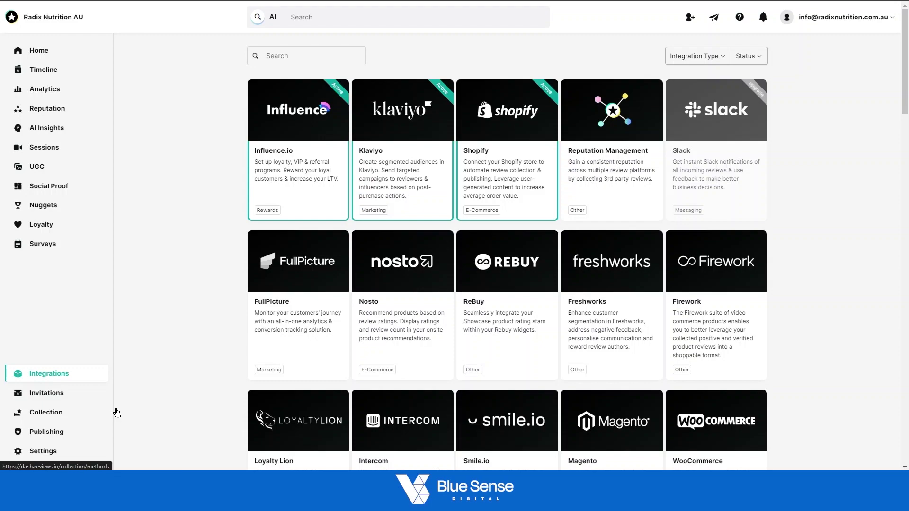
pyautogui.scroll(-5, 433, 364)
pyautogui.scroll(-3, 433, 361)
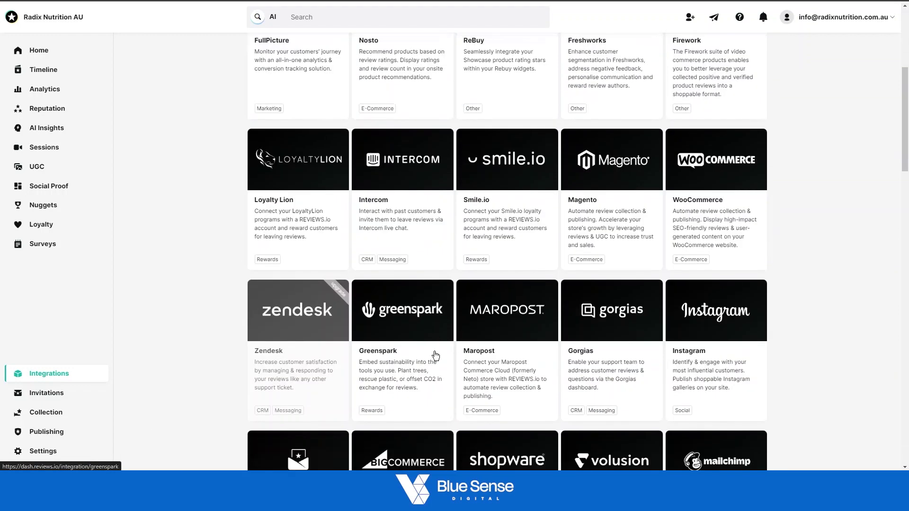
pyautogui.scroll(-5, 435, 350)
pyautogui.scroll(-4, 439, 353)
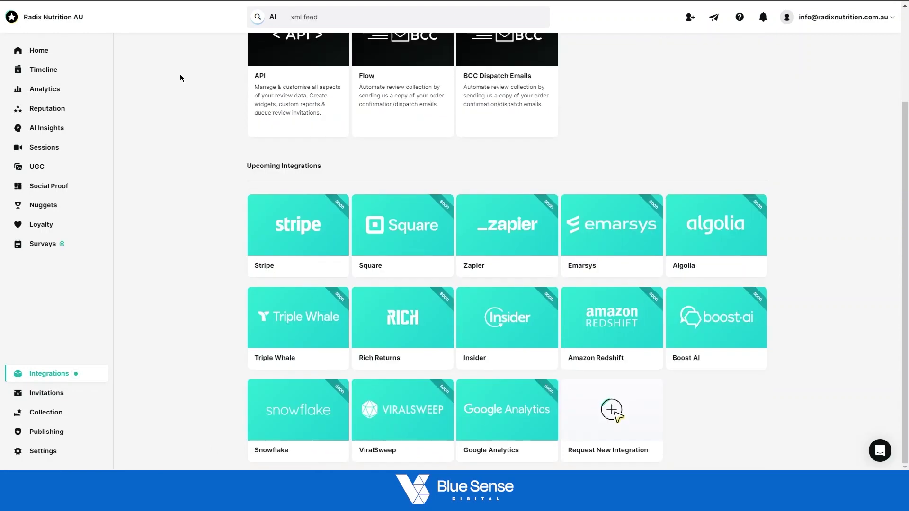
pyautogui.scroll(3, 182, 137)
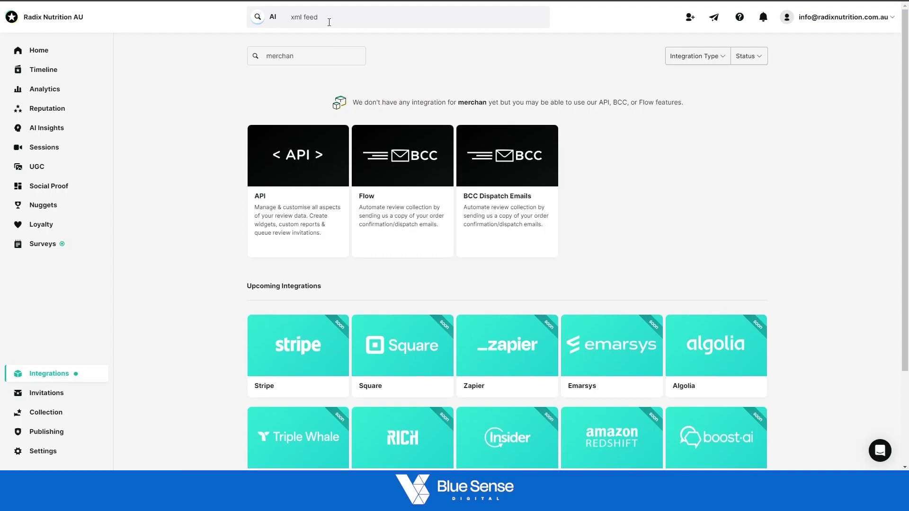
pyautogui.click(284, 24)
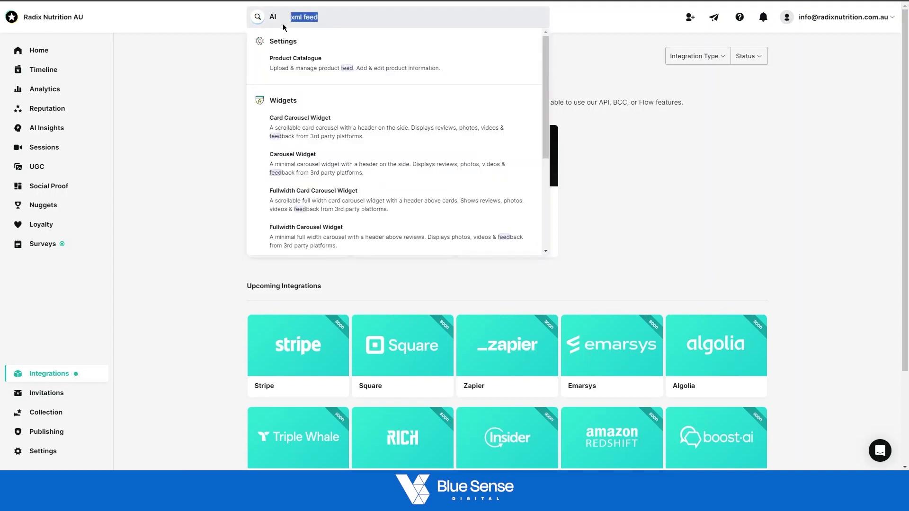
pyautogui.press('BackSpace')
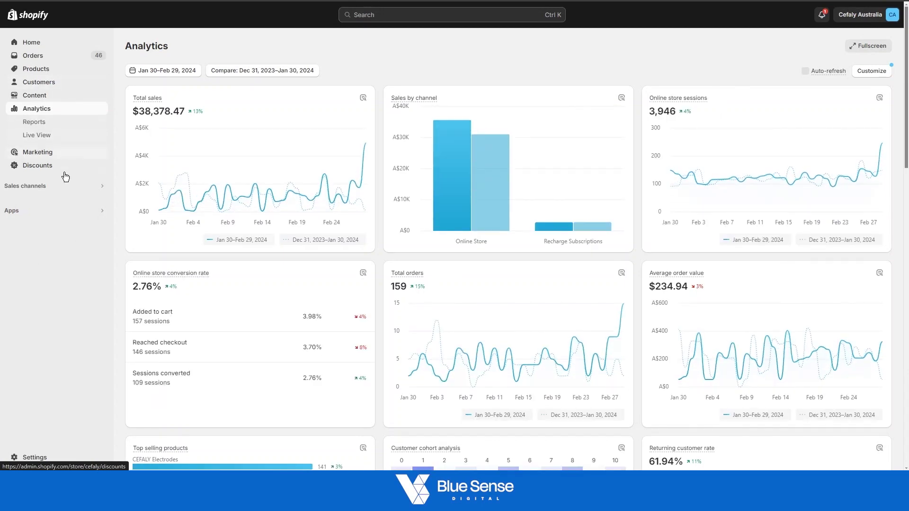
# Open the installed Okendo app from Shopify's Apps list.
pyautogui.click(14, 214)
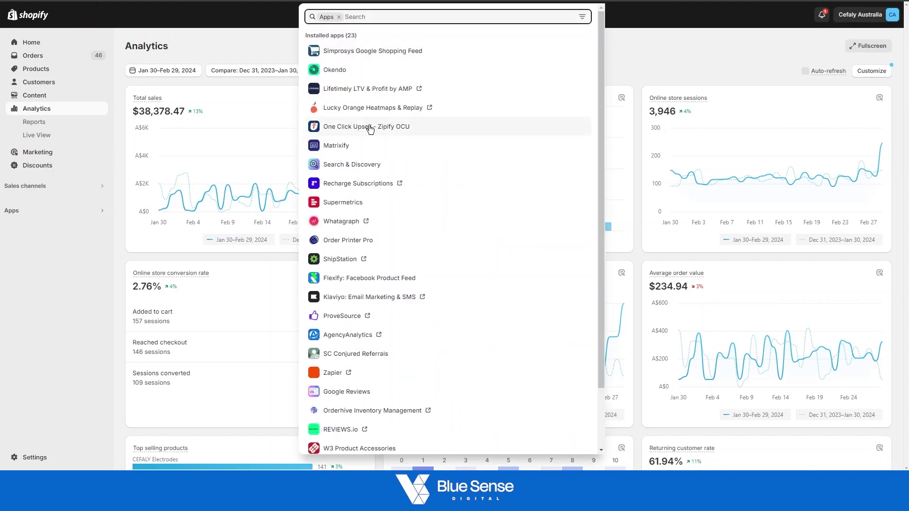
pyautogui.click(339, 71)
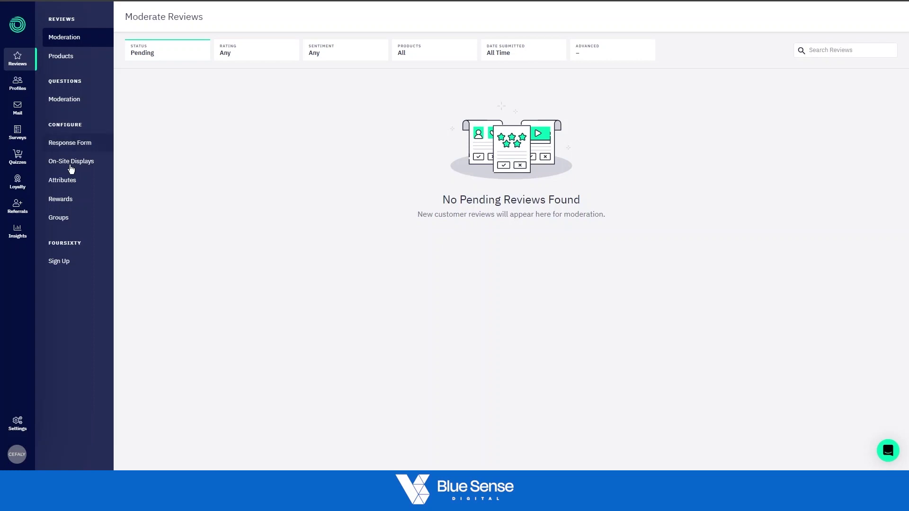
# Open Okendo's Integration Settings and scroll to the Sales & Marketing integrations.
pyautogui.click(14, 427)
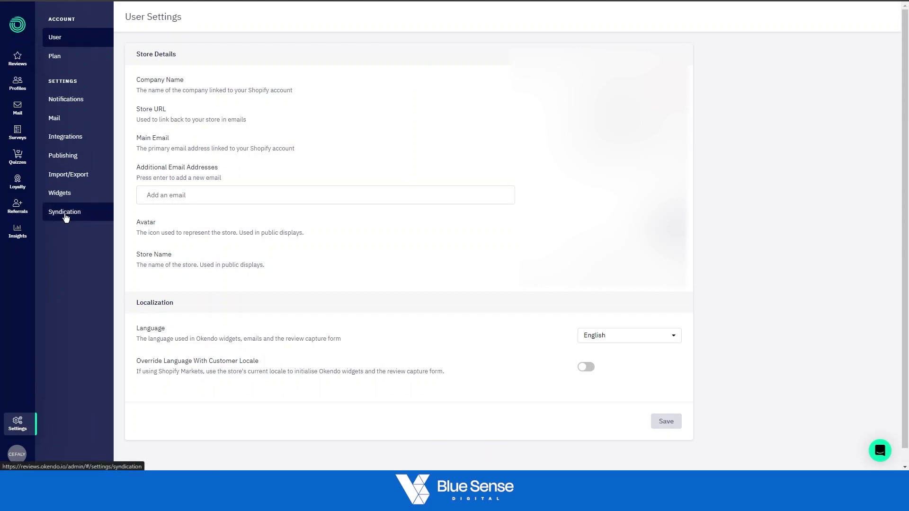
pyautogui.click(71, 136)
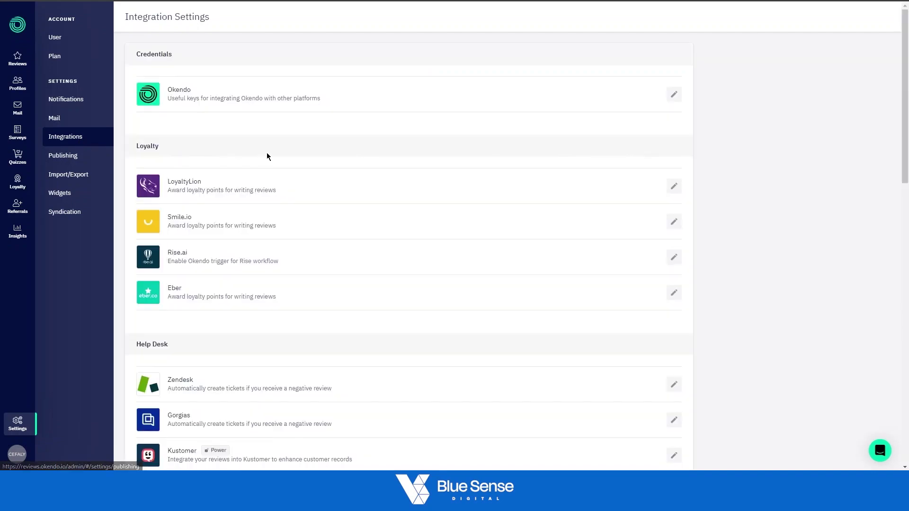
pyautogui.scroll(-15, 404, 132)
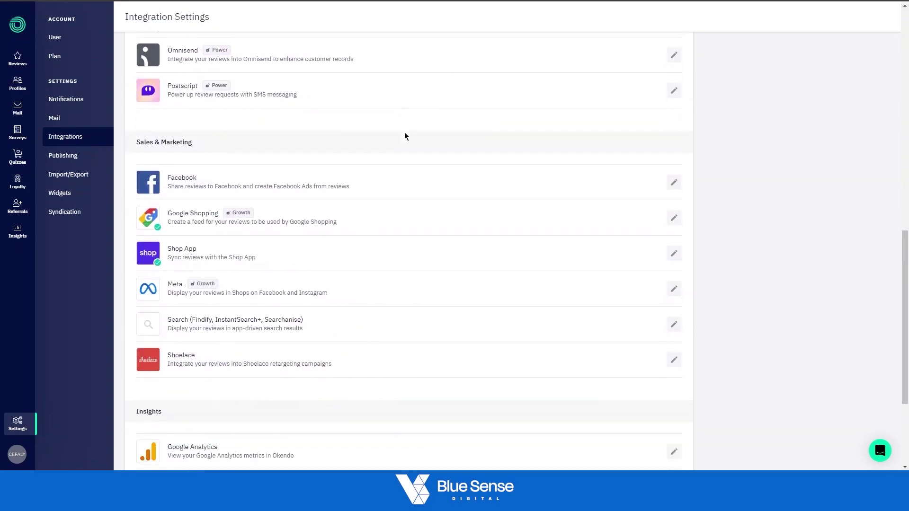
pyautogui.scroll(4, 404, 133)
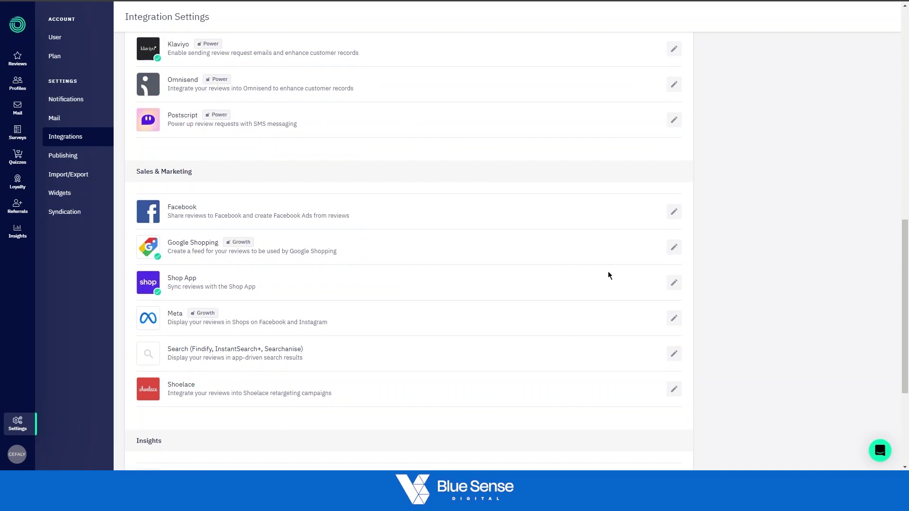
# Expand Okendo's Google Shopping feed settings and copy the review Feed URL.
pyautogui.click(674, 247)
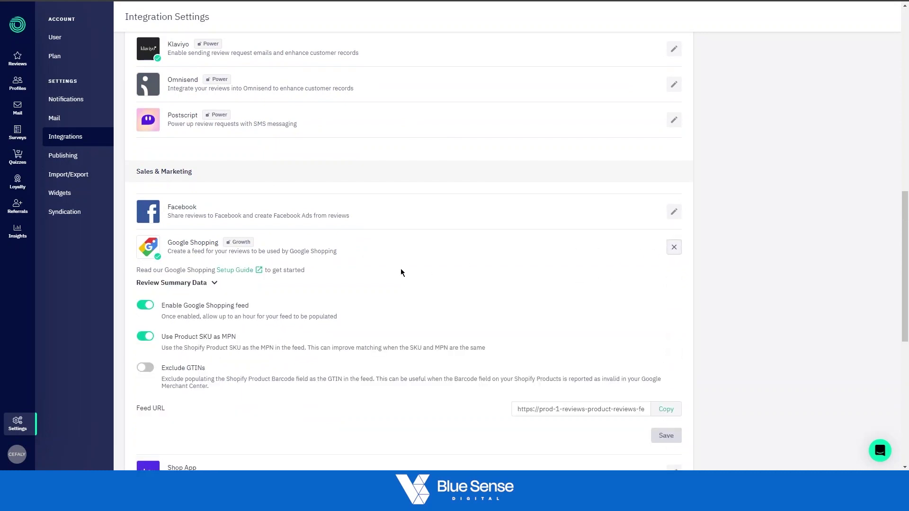
pyautogui.scroll(-2, 400, 272)
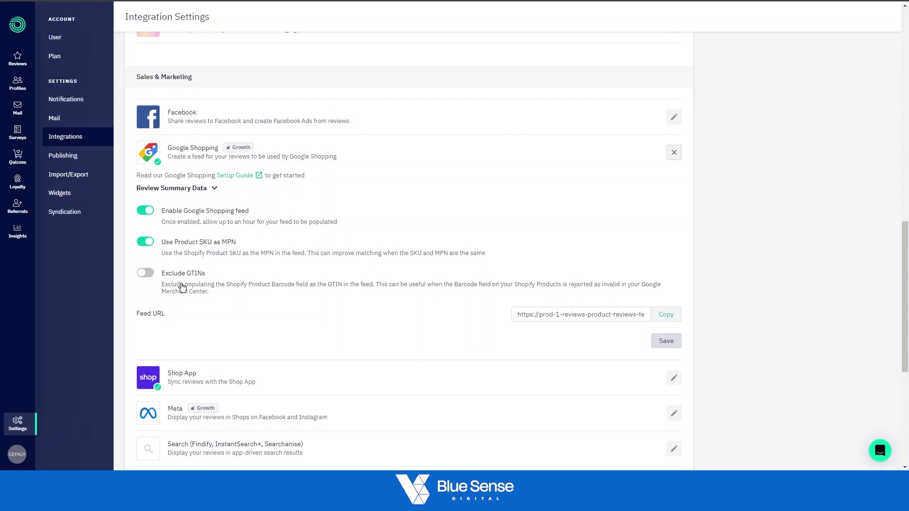
pyautogui.click(665, 316)
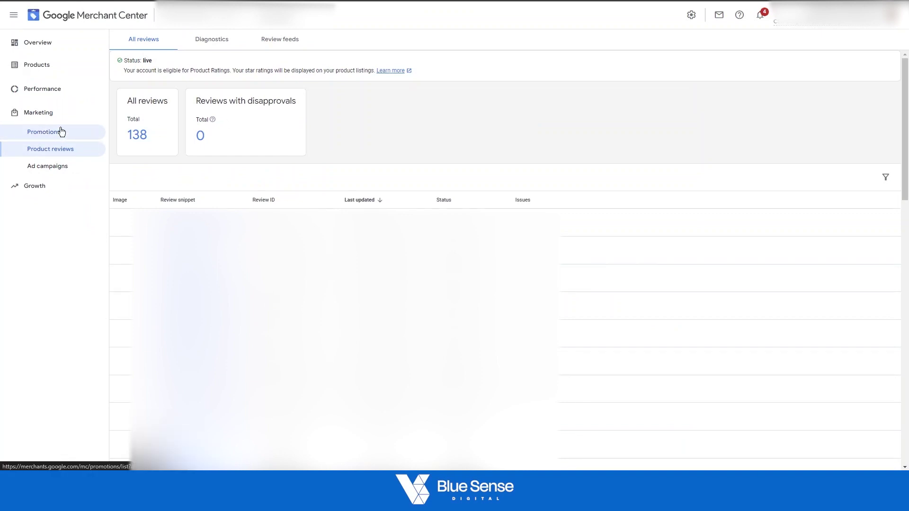
# Go to Marketing > Product reviews and view the Review feeds list.
pyautogui.click(42, 114)
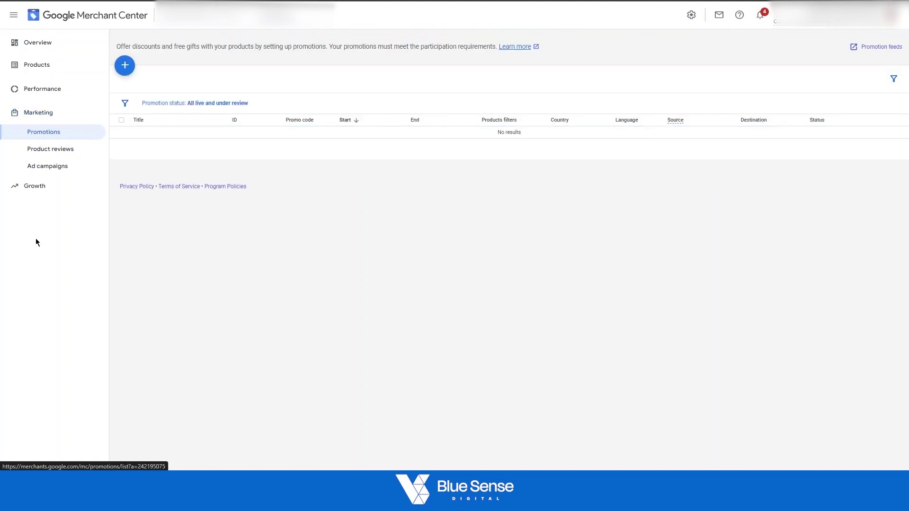
pyautogui.click(41, 155)
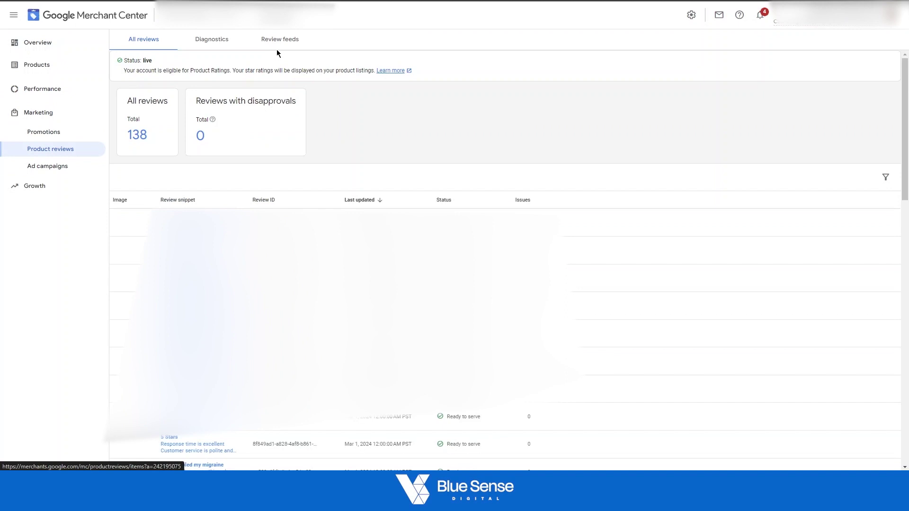
pyautogui.click(273, 47)
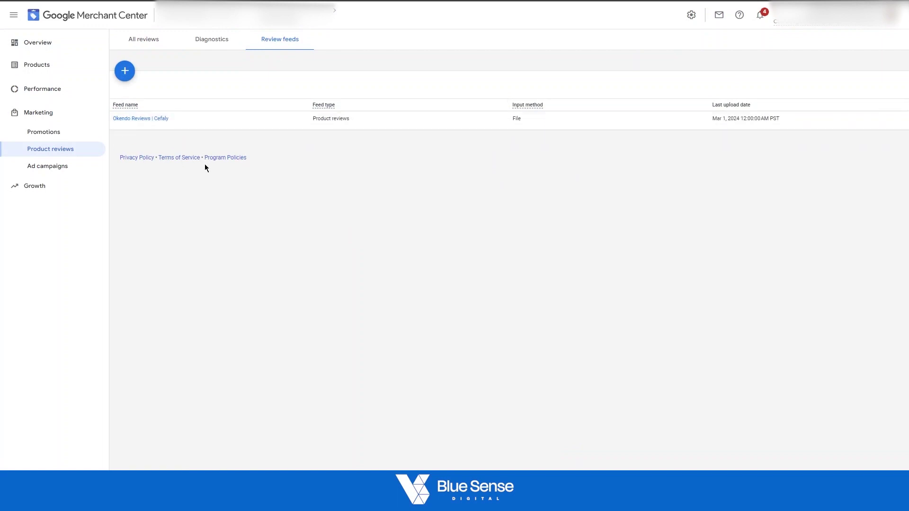
# Start a new review feed and enter 'test reviews feed' as its primary feed name.
pyautogui.click(126, 71)
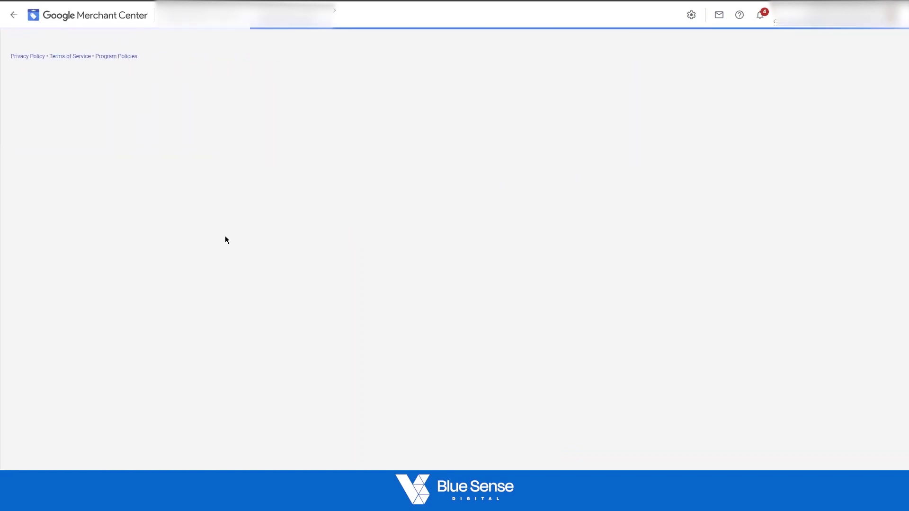
pyautogui.click(336, 108)
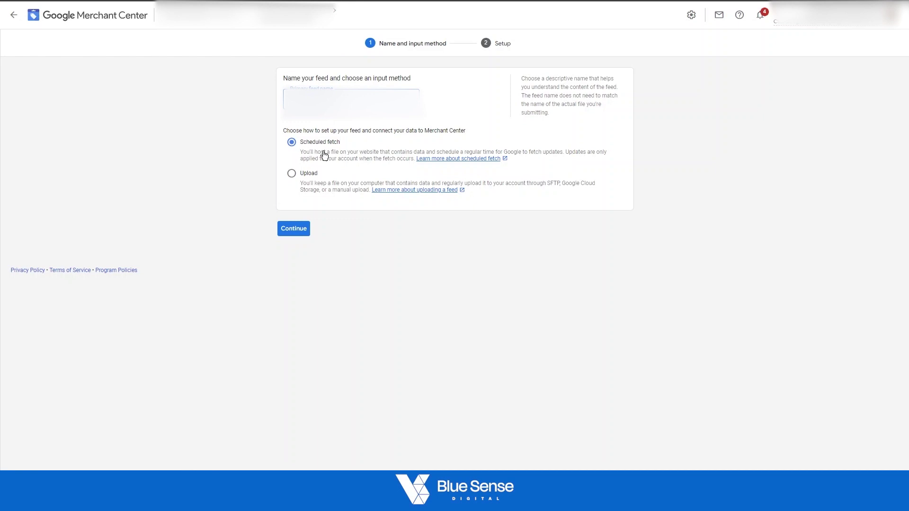
# Continue the new feed to its Setup step.
pyautogui.click(297, 231)
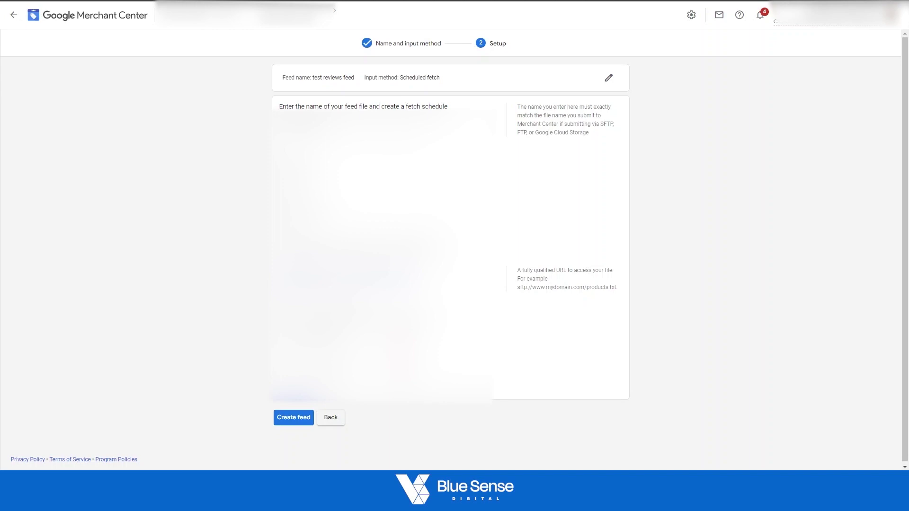
# Submit the scheduled-fetch feed, then browse the published reviews on Okendo's Moderate Reviews page.
pyautogui.click(294, 419)
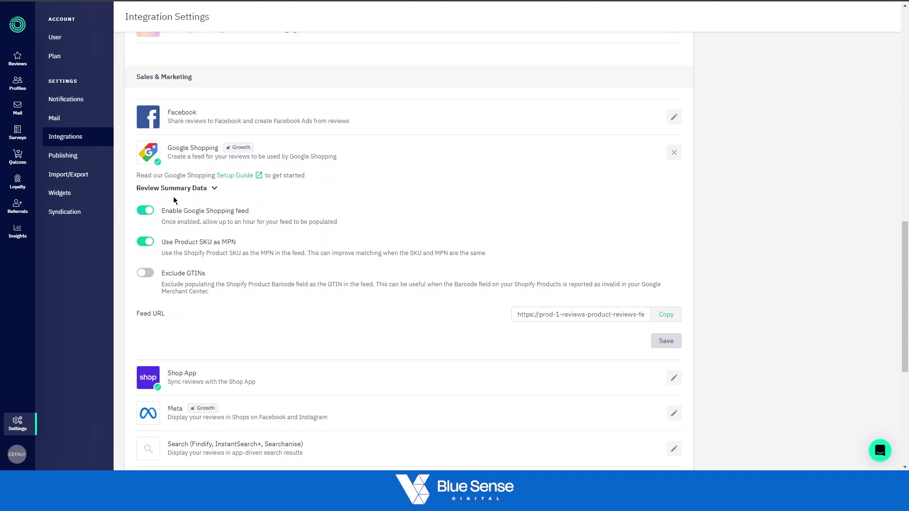
pyautogui.scroll(1, 67, 166)
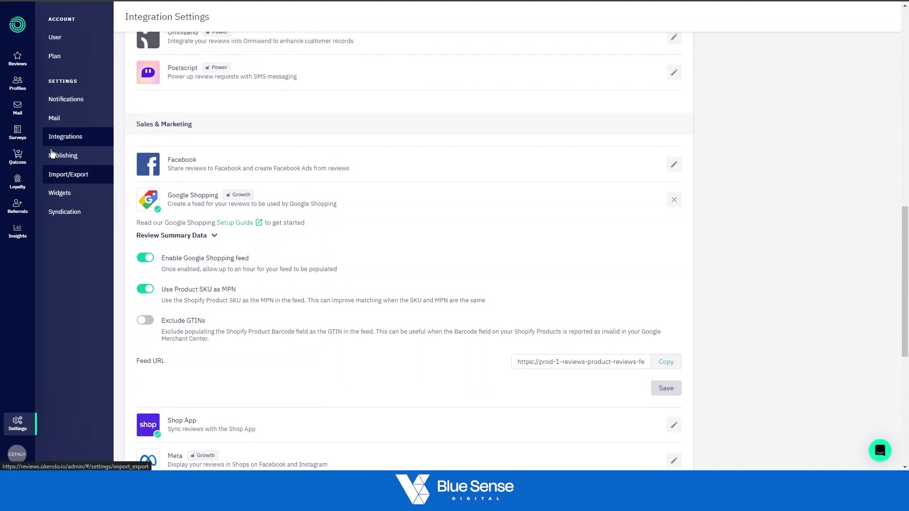
pyautogui.click(17, 60)
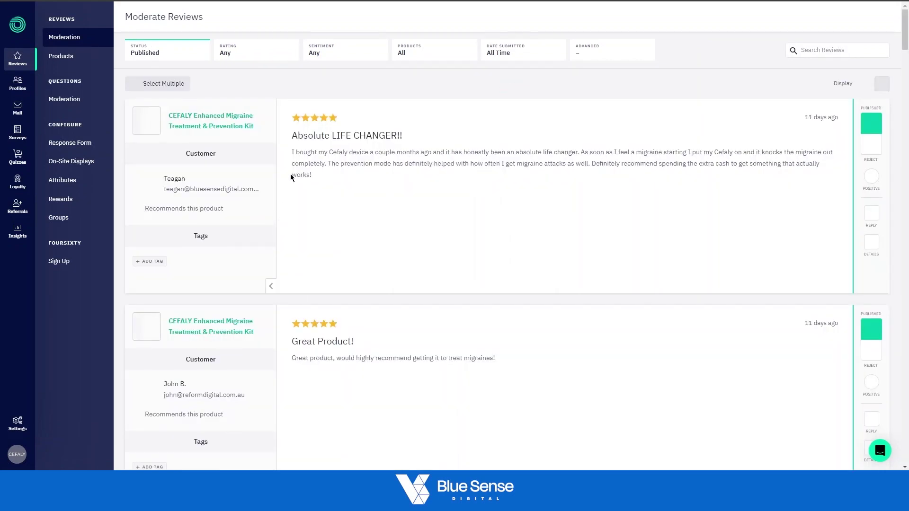
pyautogui.scroll(-15, 298, 169)
pyautogui.scroll(-10, 341, 183)
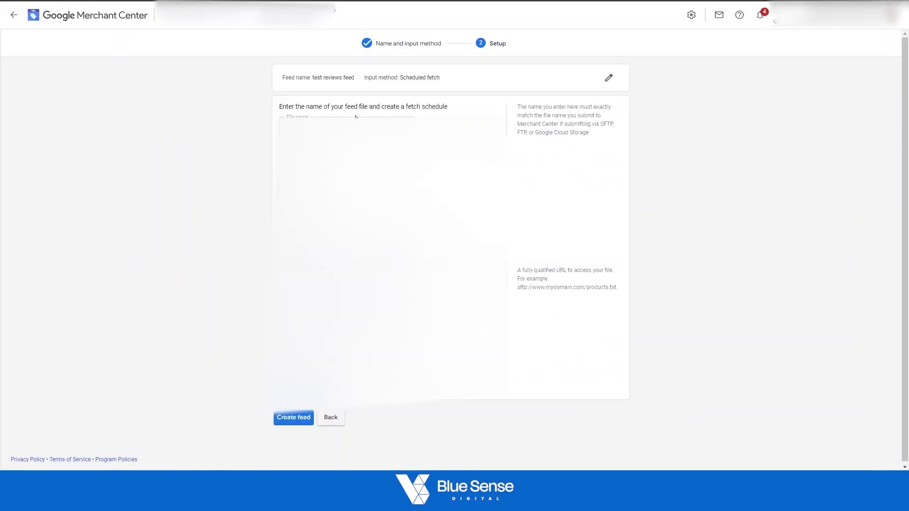
# Discard the unfinished 'test reviews feed' and return to the All reviews list.
pyautogui.click(332, 419)
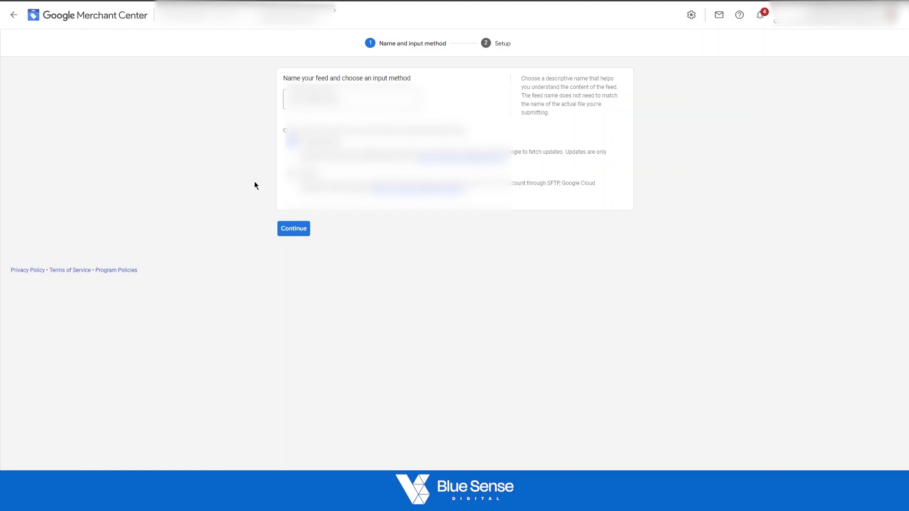
pyautogui.click(13, 15)
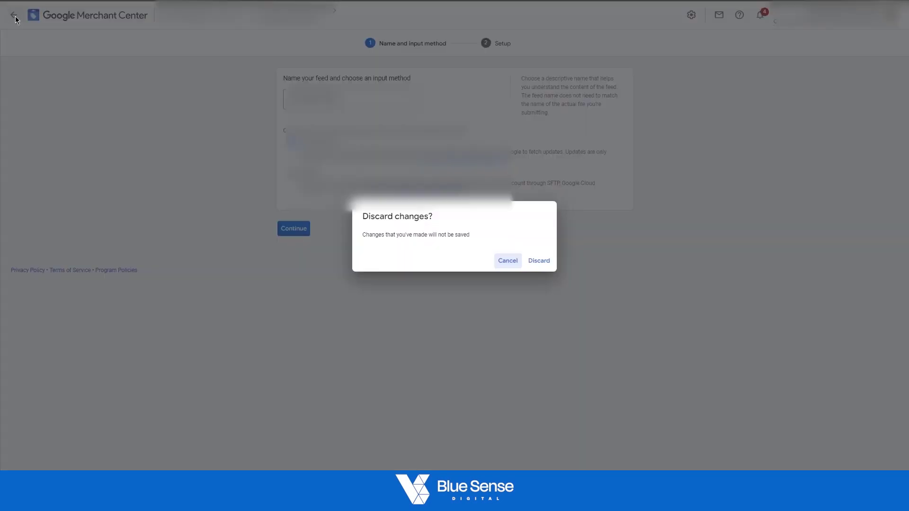
pyautogui.click(541, 266)
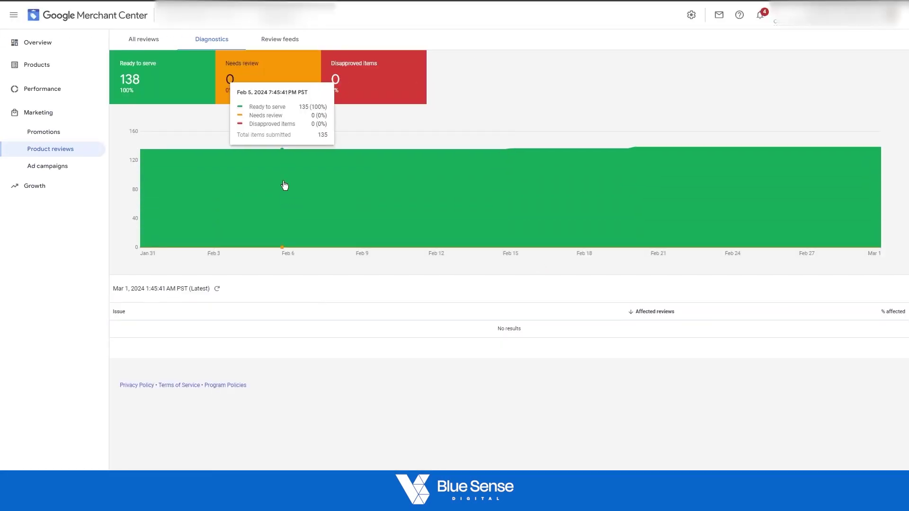
pyautogui.click(280, 38)
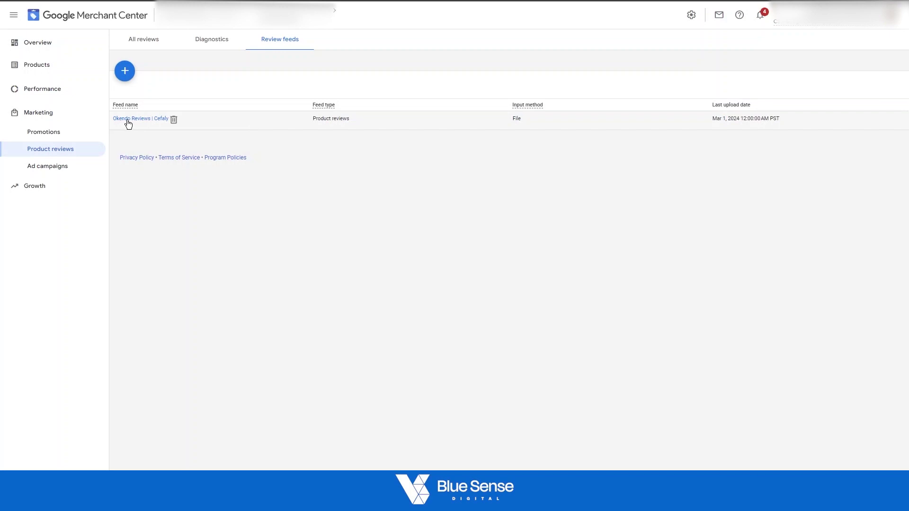
pyautogui.click(137, 38)
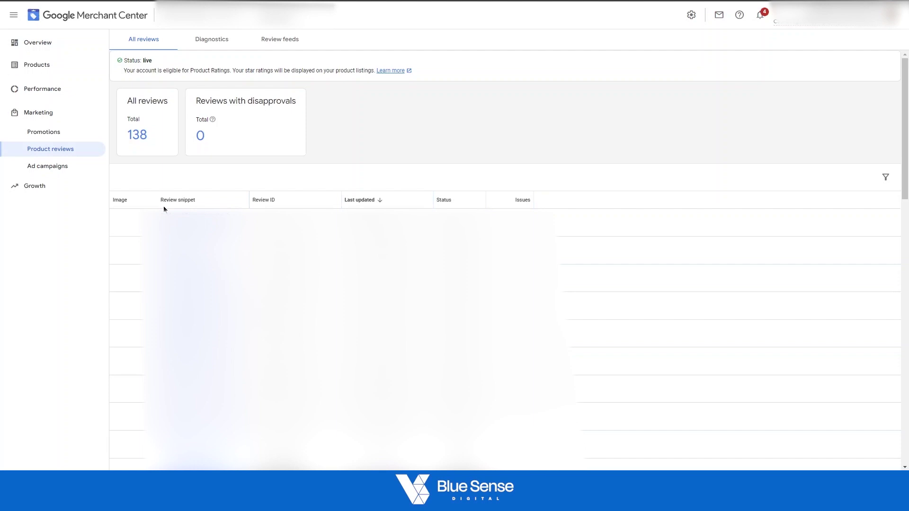
pyautogui.scroll(-3, 170, 201)
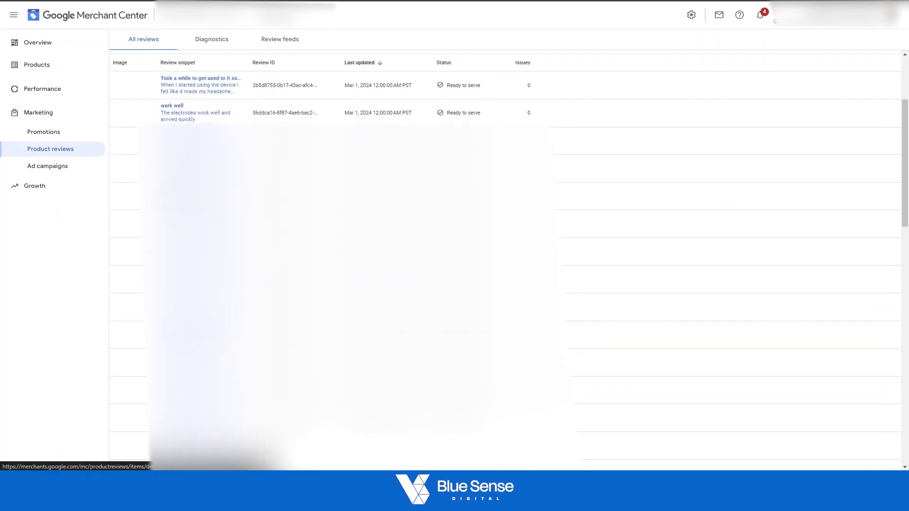
pyautogui.scroll(-3, 454, 237)
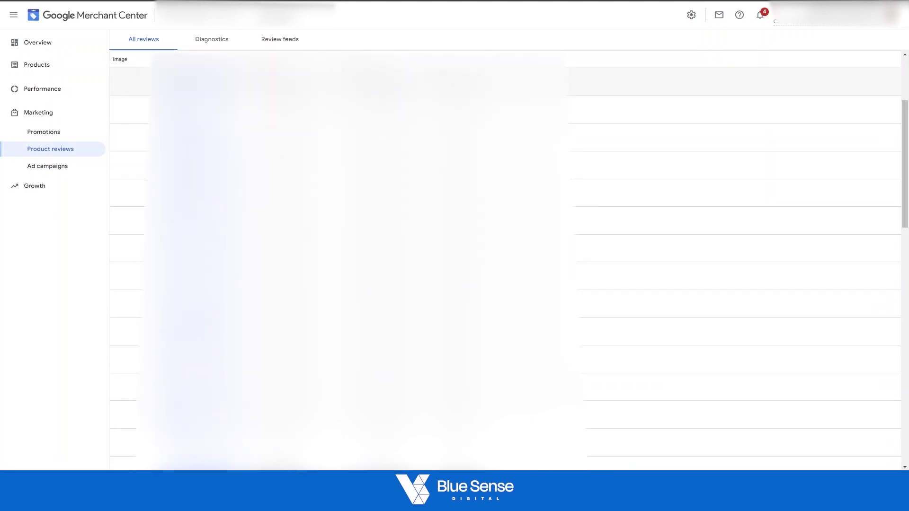
pyautogui.scroll(5, 505, 255)
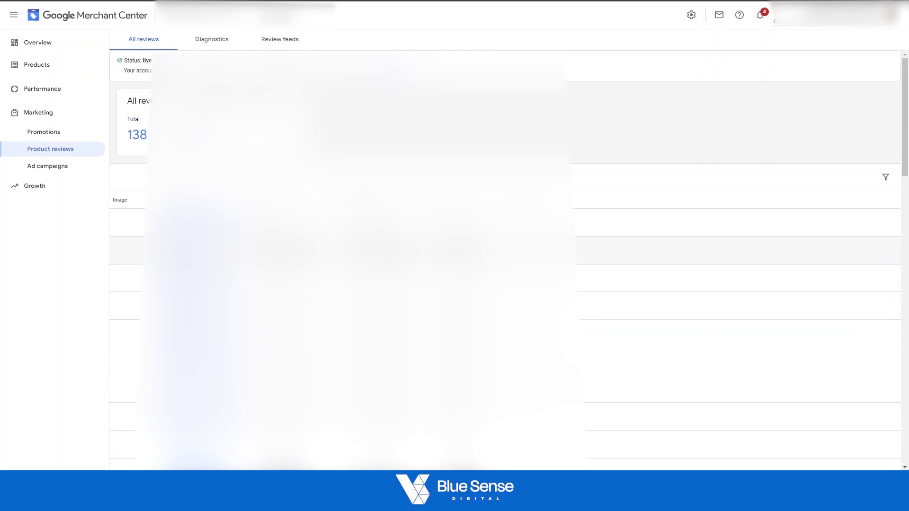
pyautogui.scroll(-5, 504, 256)
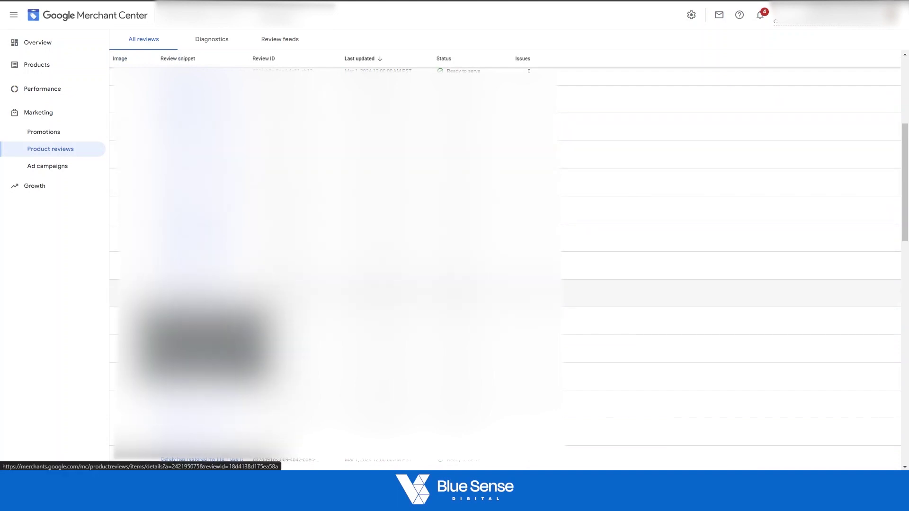
pyautogui.click(46, 71)
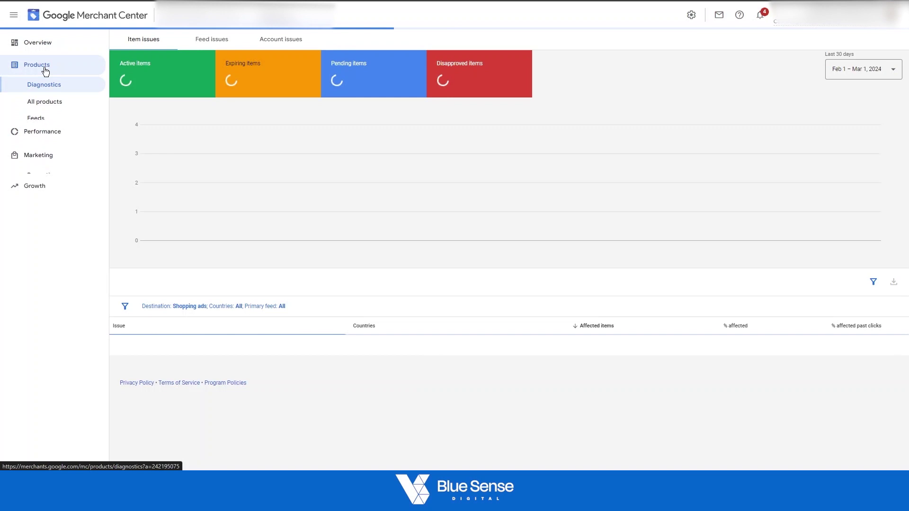
pyautogui.click(52, 108)
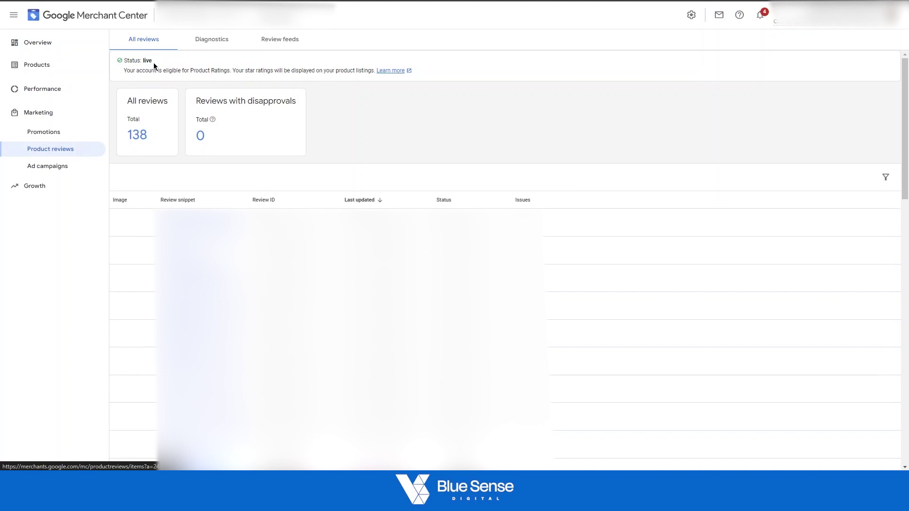
pyautogui.moveTo(154, 63); pyautogui.dragTo(120, 60)
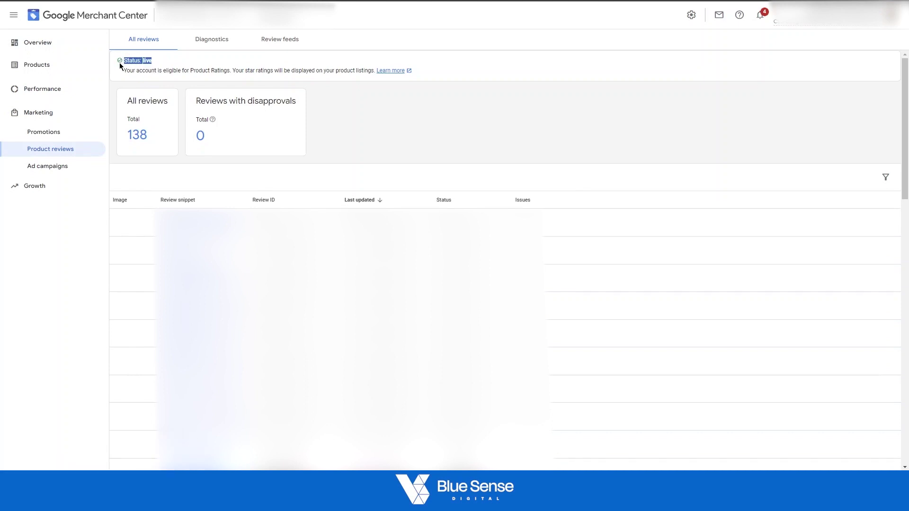
pyautogui.click(321, 98)
pyautogui.click(354, 117)
pyautogui.click(351, 124)
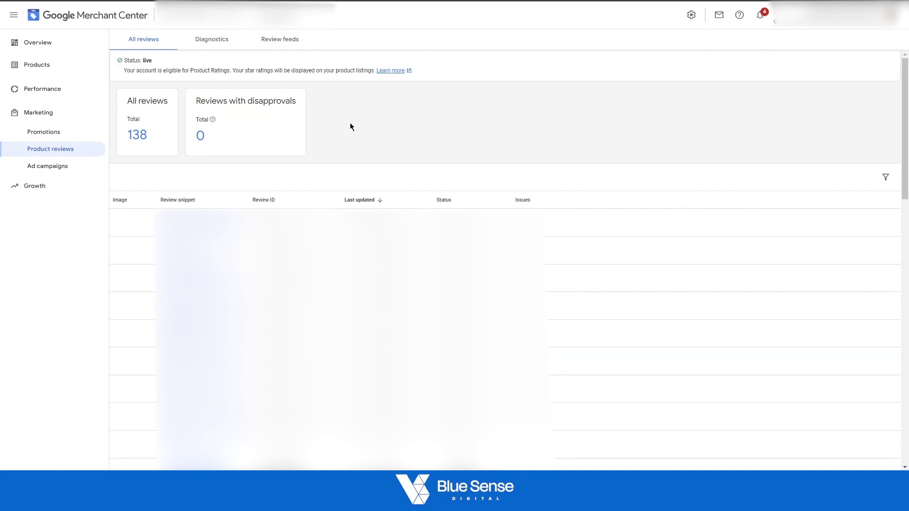